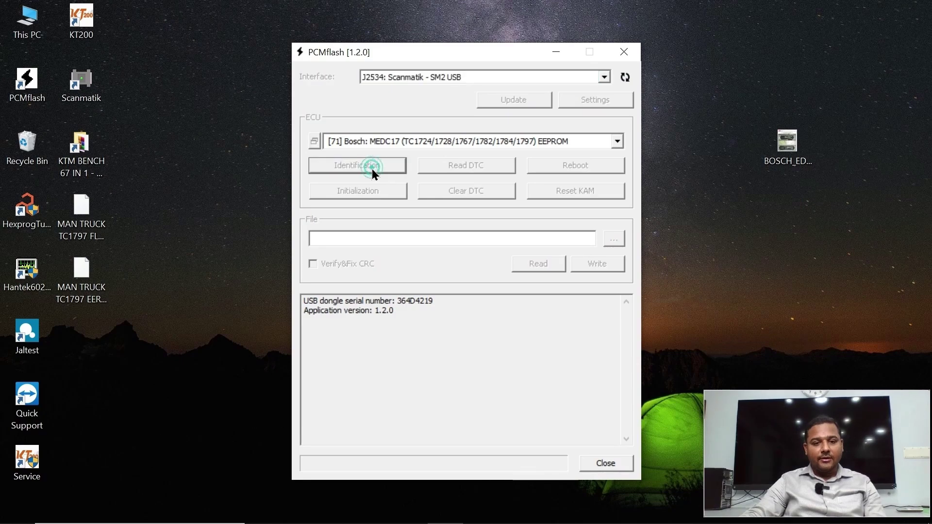
Identify the ECU as TC1797 rev. 1, select [71] MEDC17 FLASH, and mark the chip name and MAN TRUCK files.
click(446, 317)
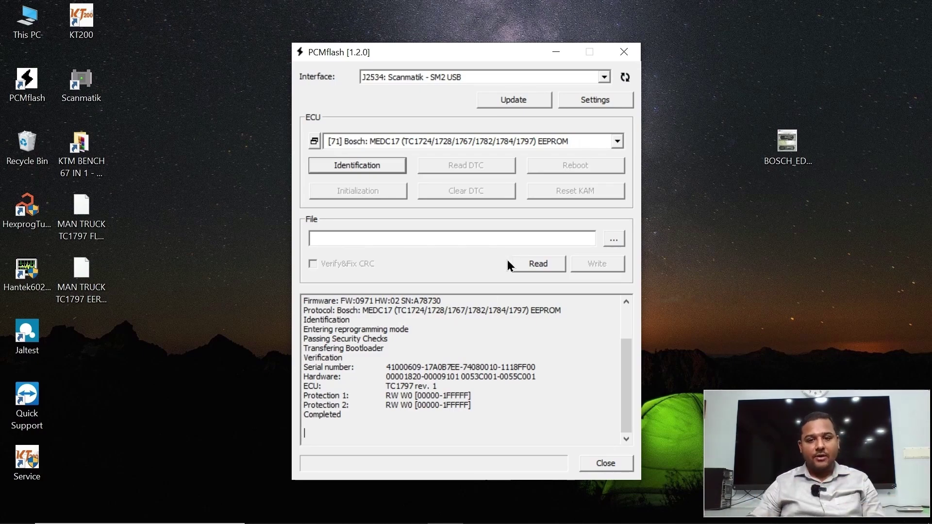
click(617, 141)
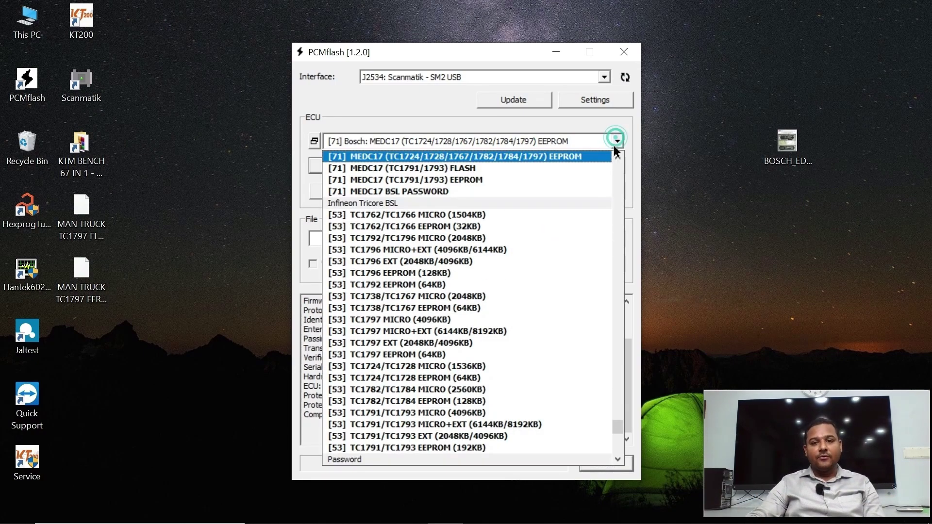
click(618, 157)
click(588, 161)
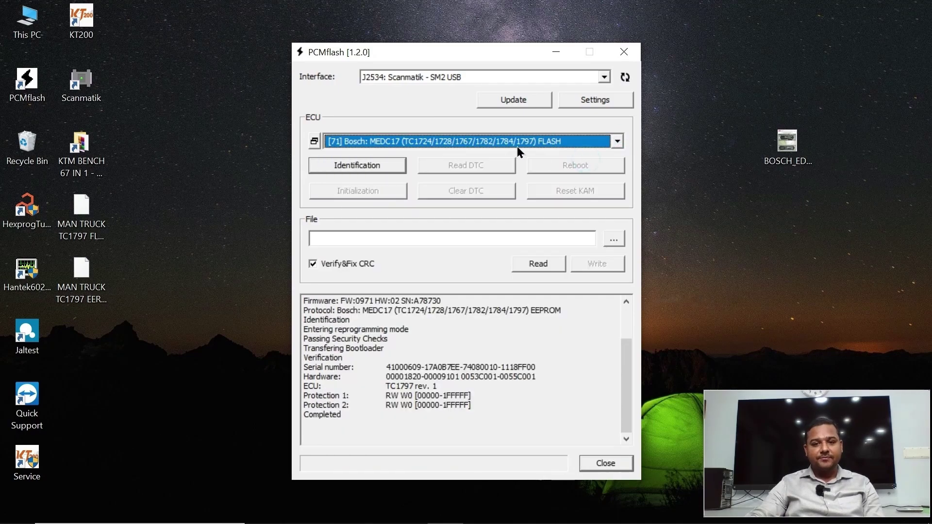
drag(386, 391, 416, 389)
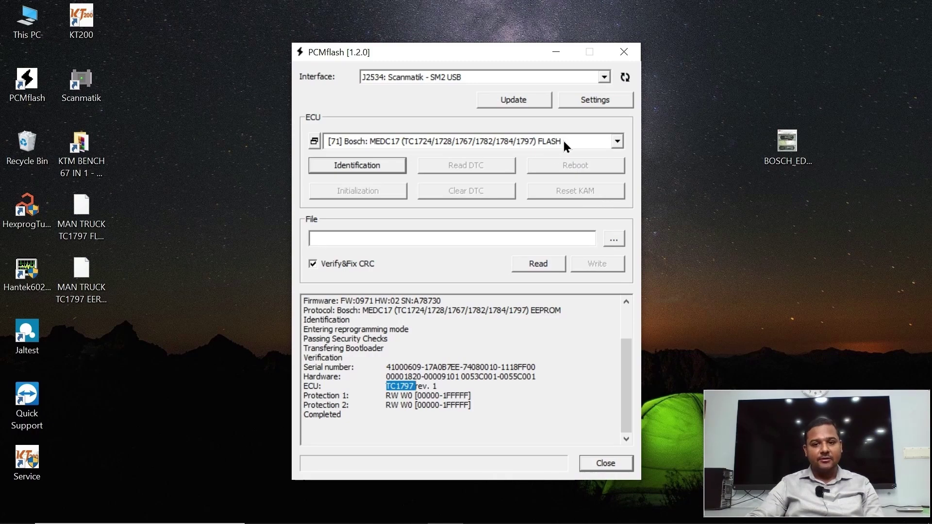
drag(160, 192, 63, 316)
Load the MAN TRUCK TC1797 FLASH DATA ADBLUE file and write it to the ECU, accepting checksums.
click(615, 241)
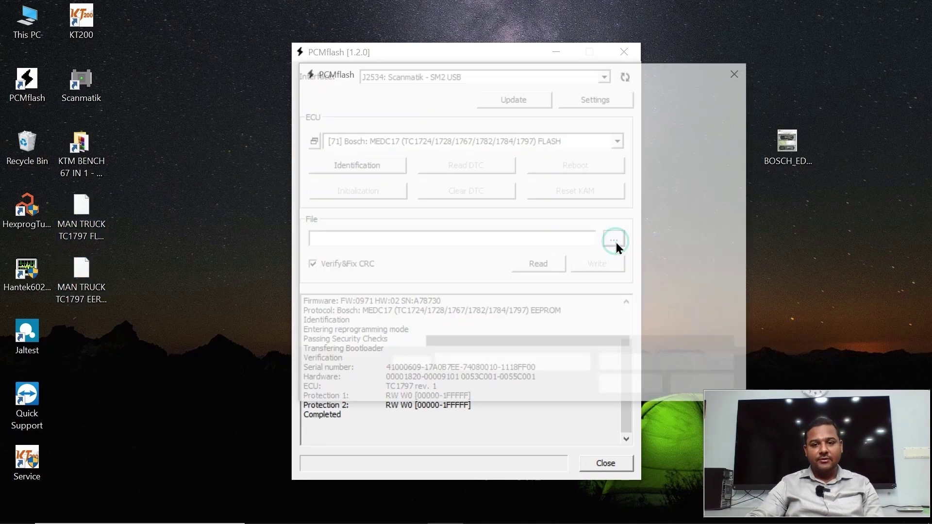
double_click(524, 195)
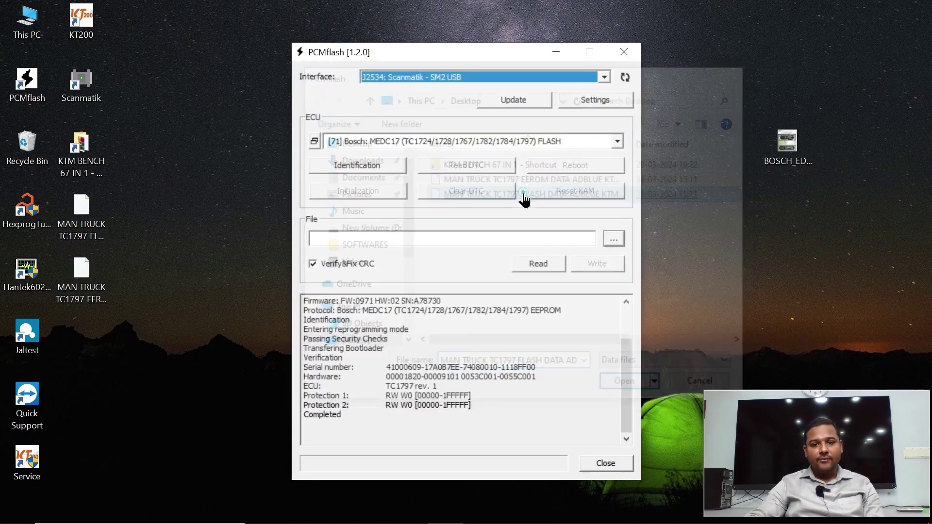
click(598, 266)
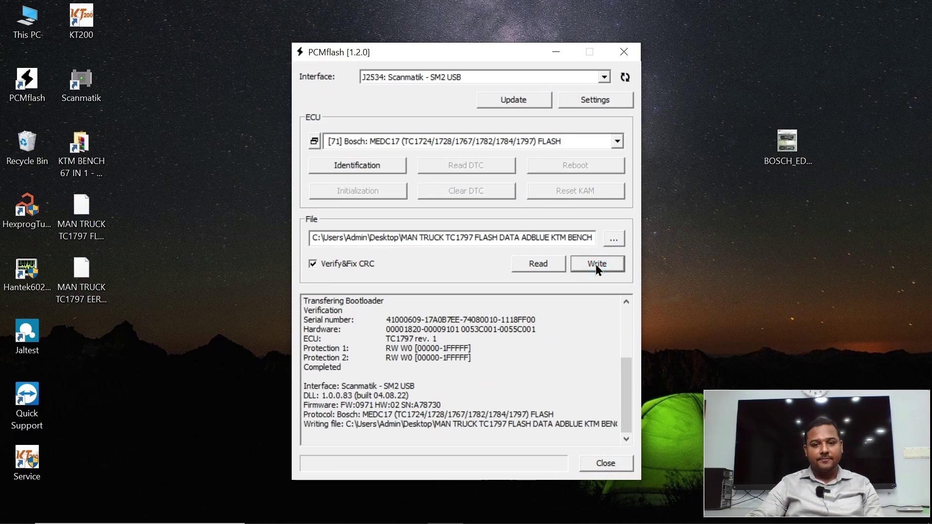
click(522, 336)
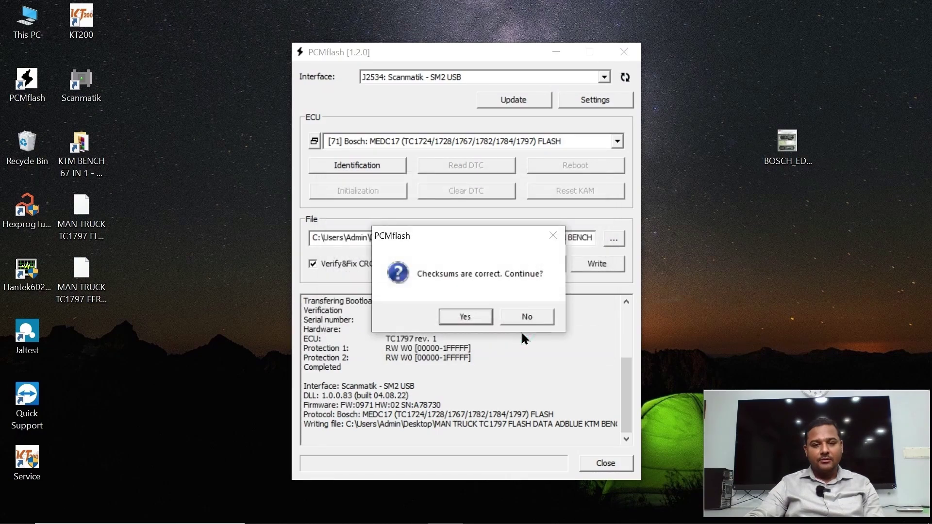
click(477, 316)
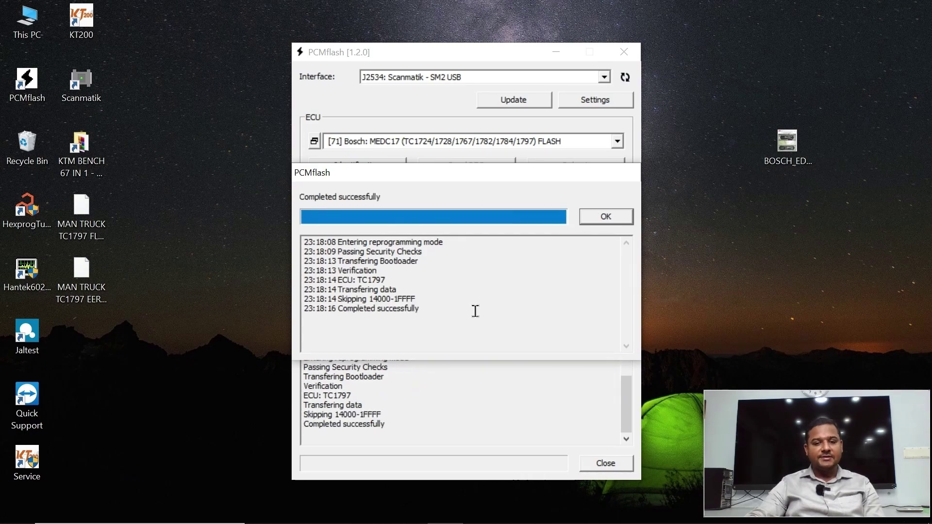
click(605, 219)
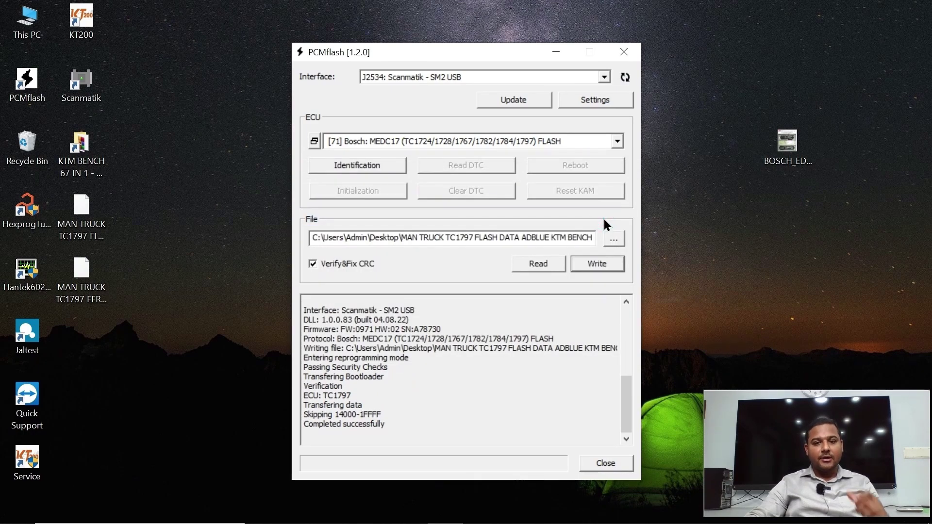
Switch to MEDC17 EEPROM and write the MAN TRUCK TC1797 EEROM file with automatic password.
click(617, 140)
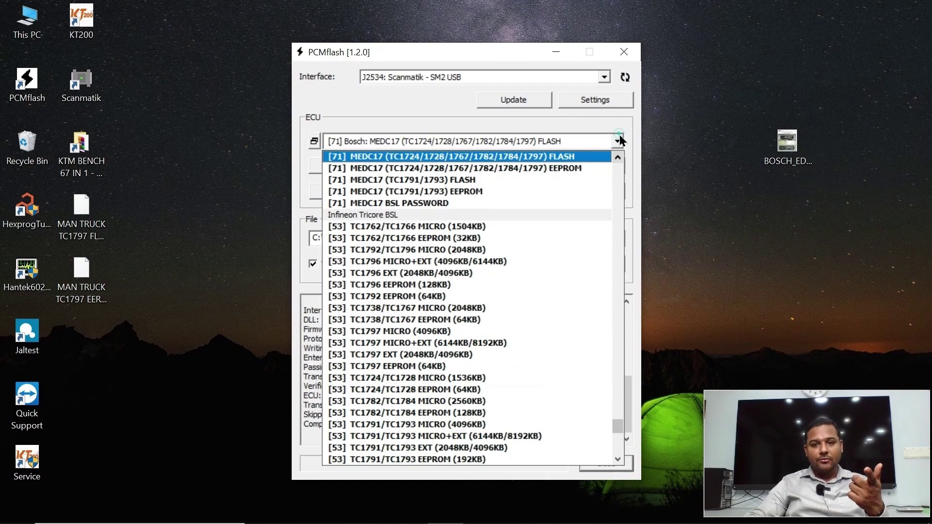
click(577, 168)
click(613, 238)
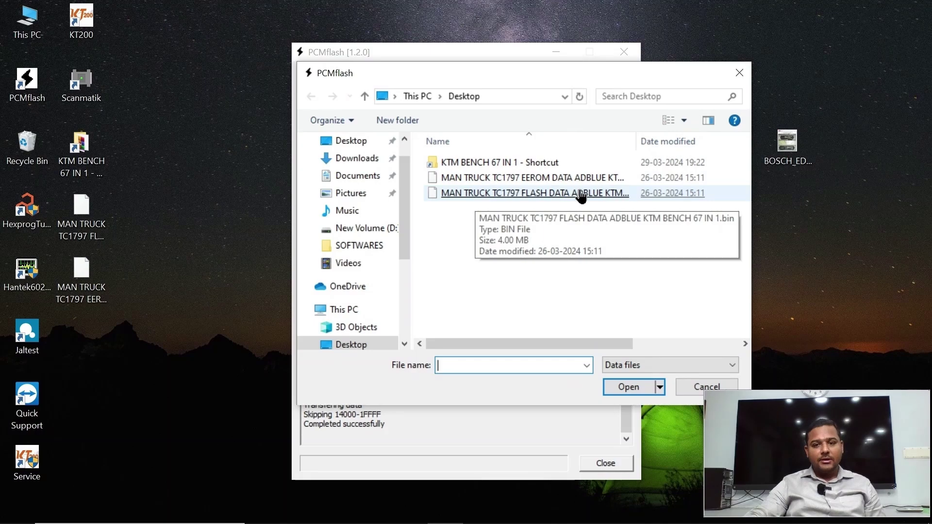
double_click(528, 184)
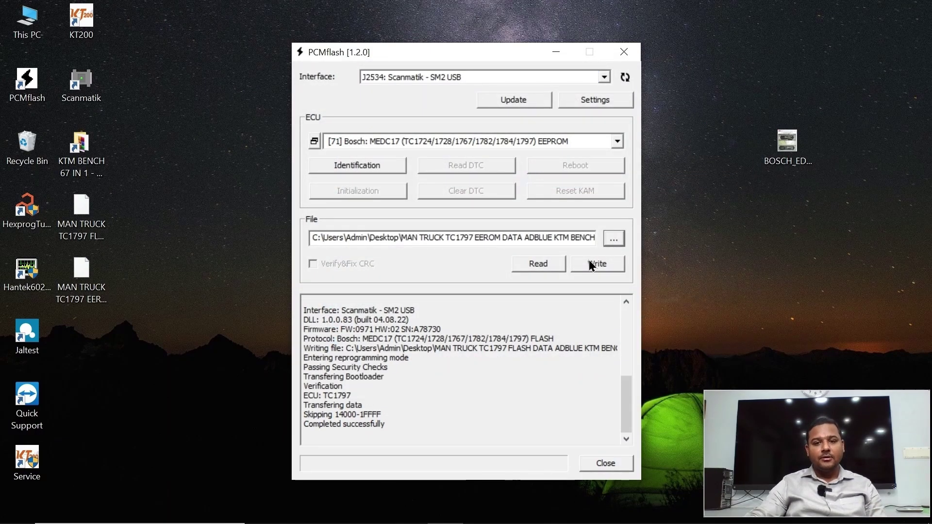
click(591, 265)
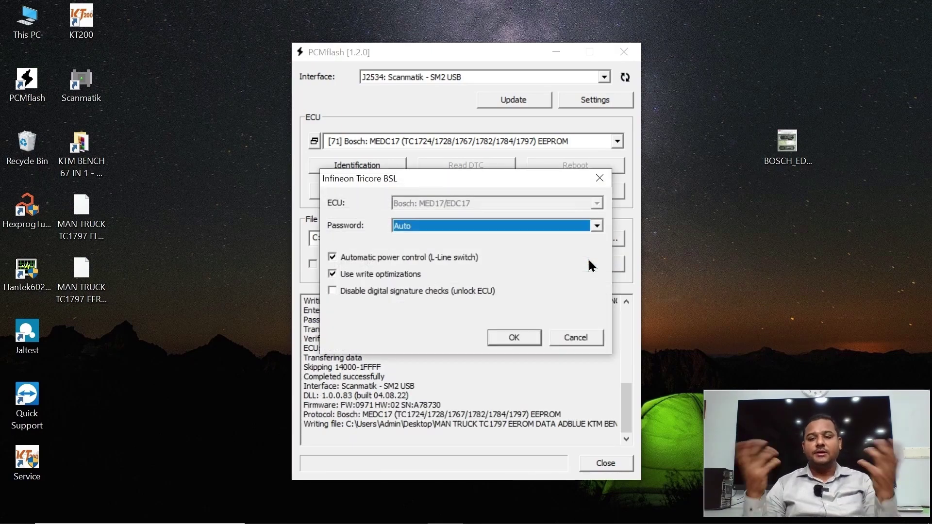
click(534, 340)
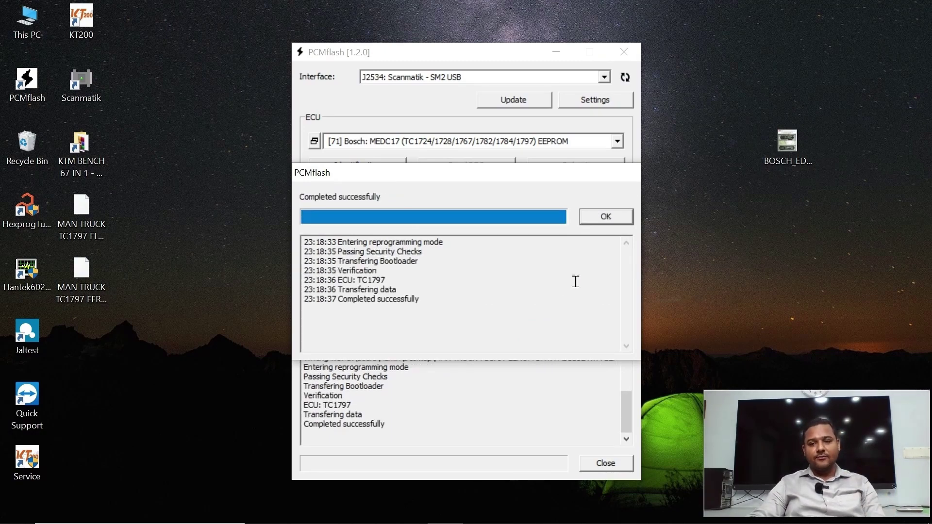
click(607, 218)
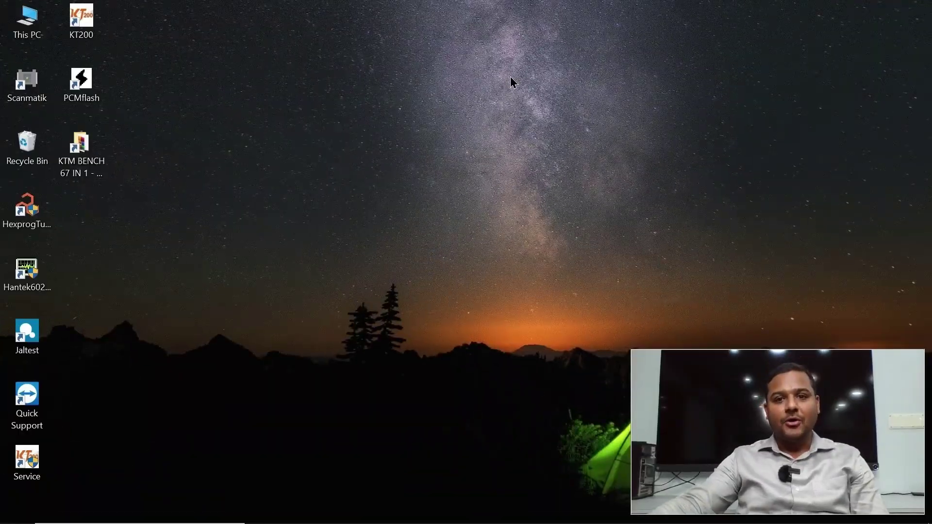
Start Jaltest from its desktop shortcut and reach the Commercial Vehicle home screen.
double_click(33, 341)
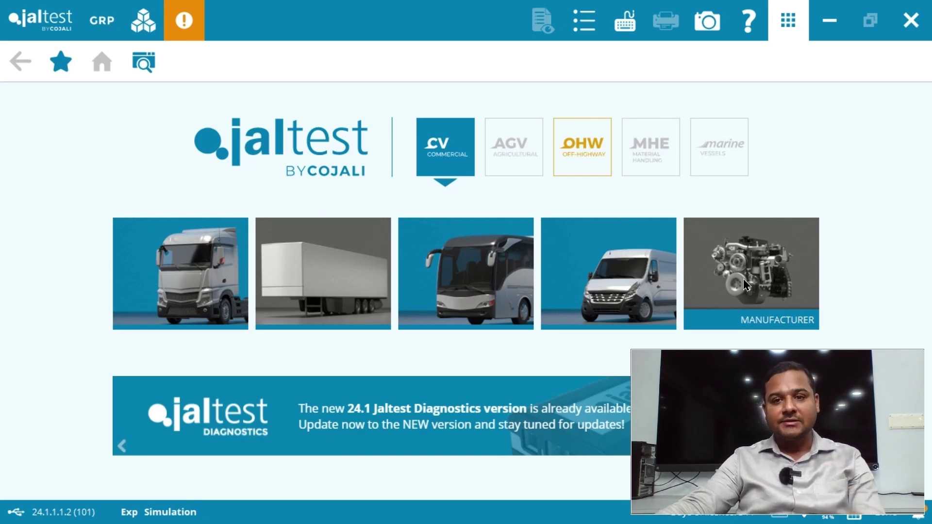
Select Truck > MAN > CLA [2007 - 2018] > EDC 17 and connect to the control unit.
click(209, 266)
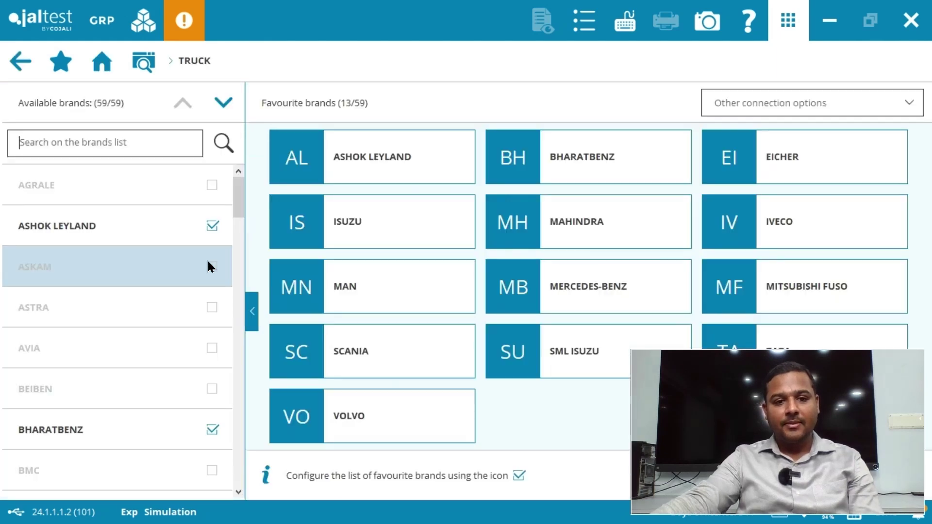
click(305, 292)
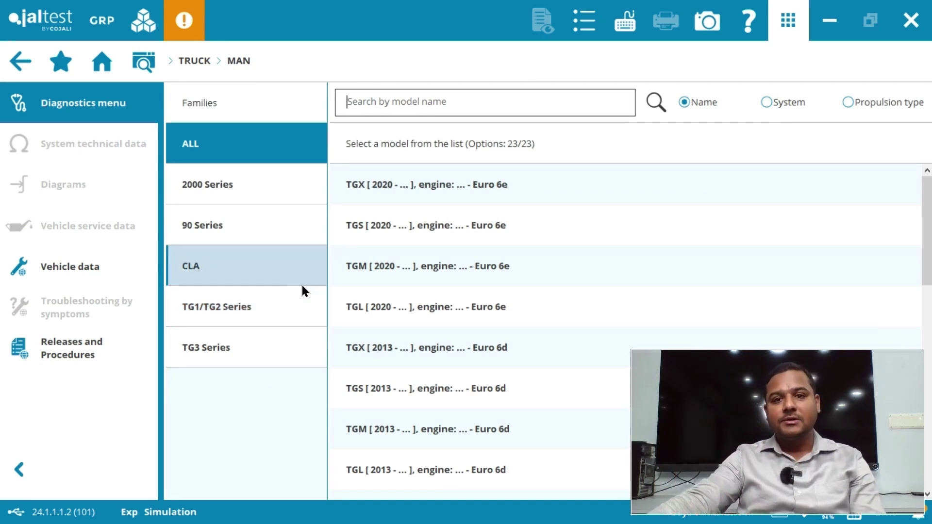
click(278, 271)
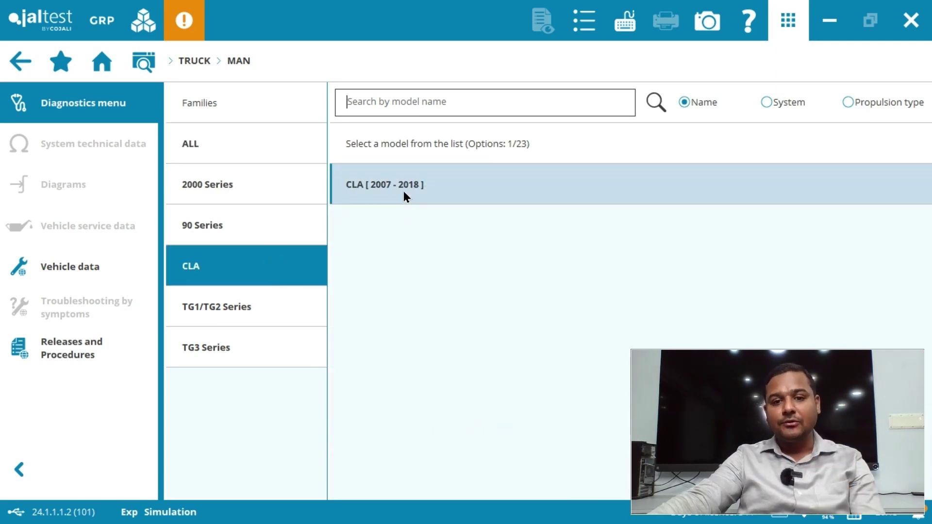
click(403, 191)
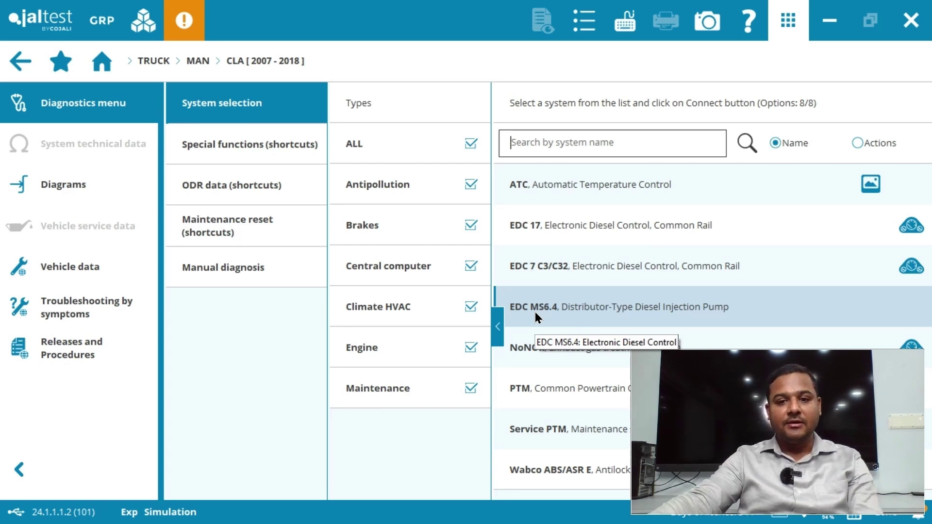
click(552, 224)
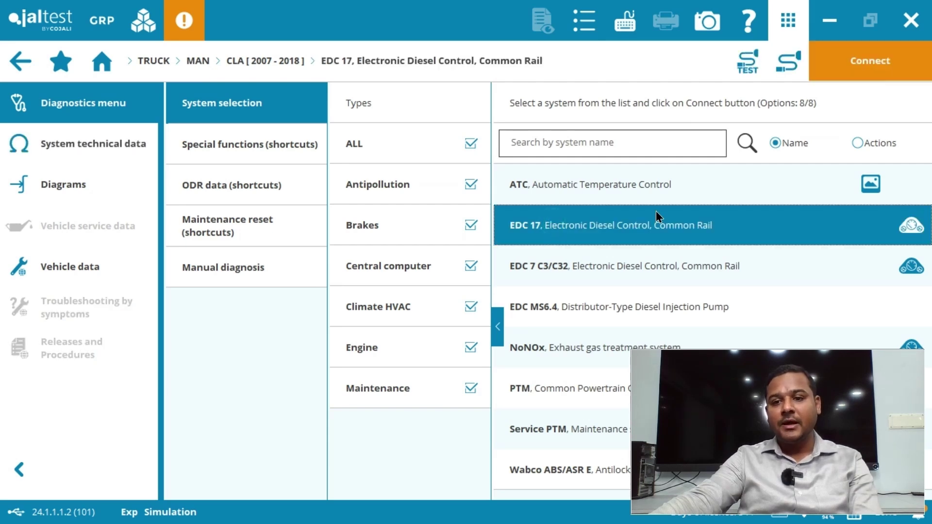
click(865, 64)
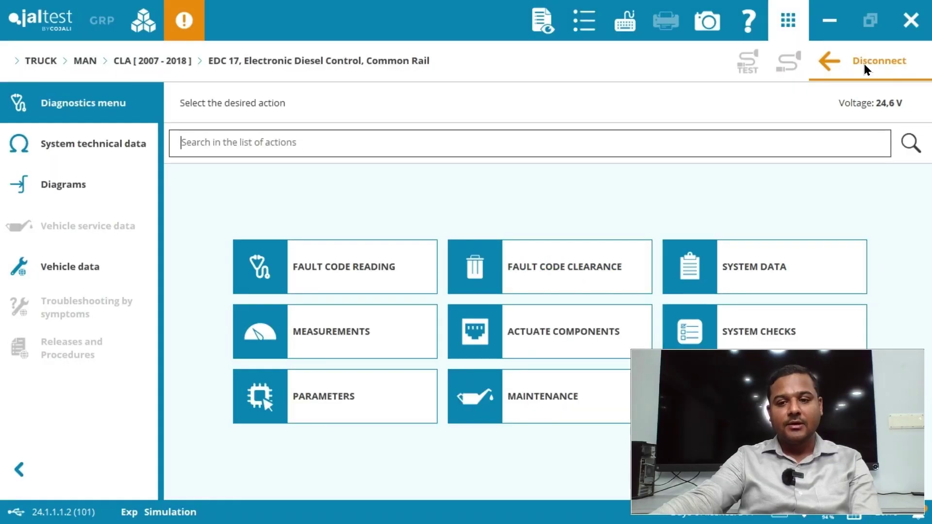
drag(634, 350, 743, 412)
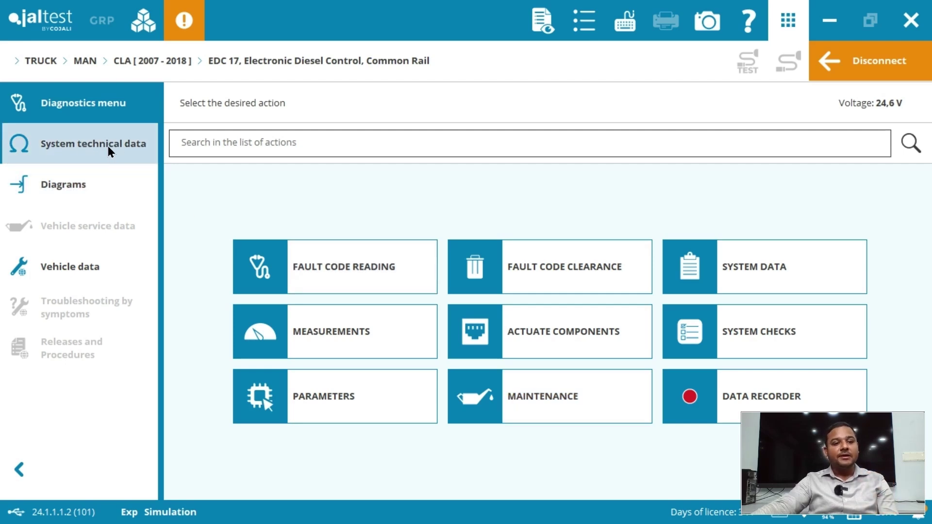
click(62, 190)
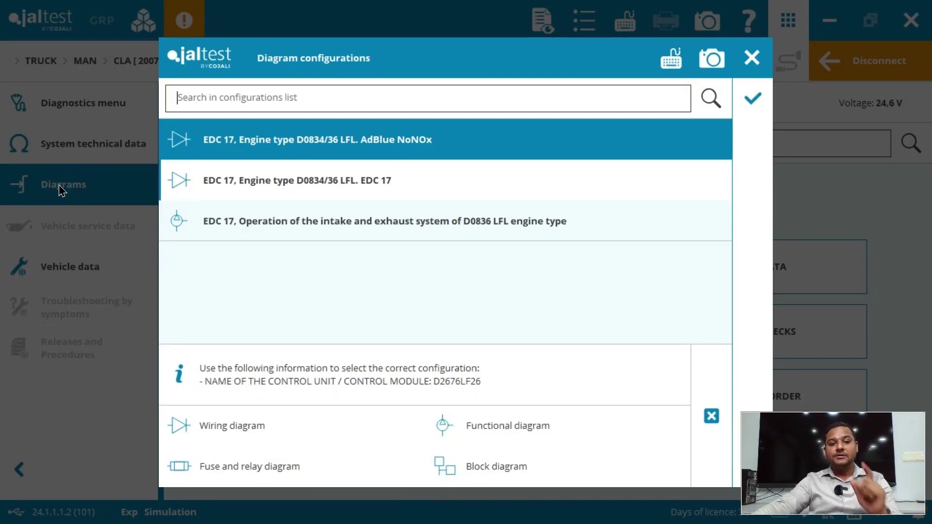
click(228, 187)
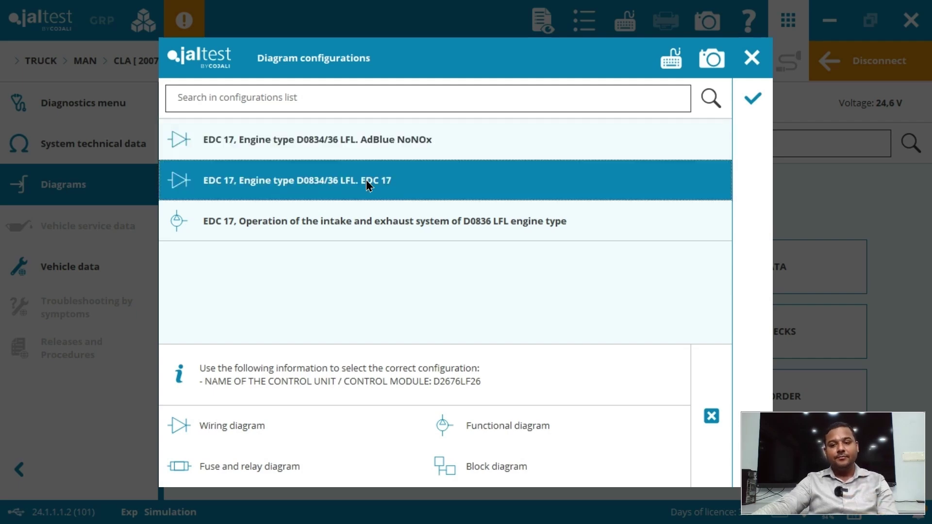
click(761, 100)
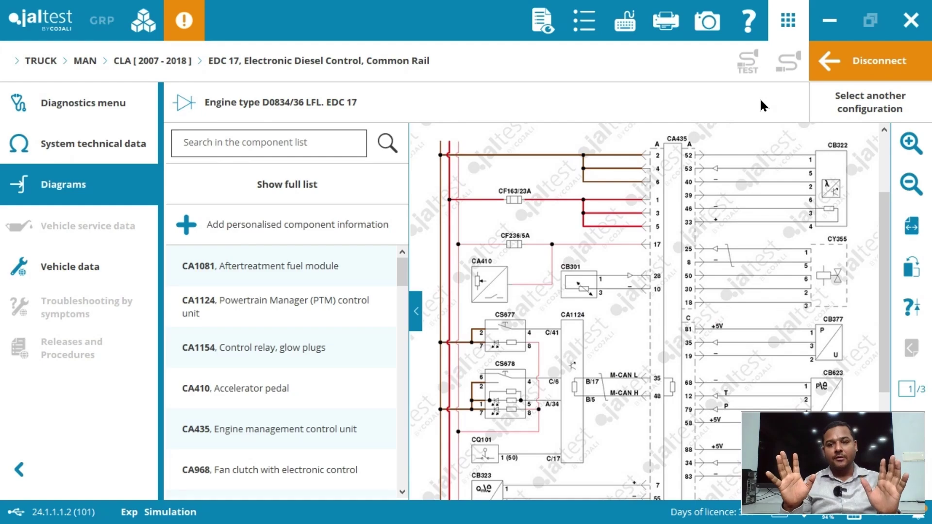
scroll(693, 254, down, 4)
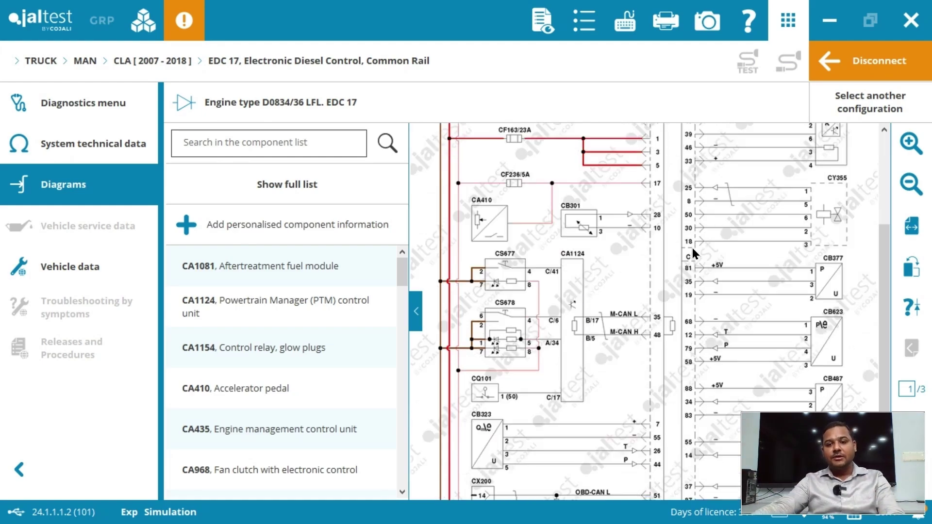
scroll(702, 326, up, 6)
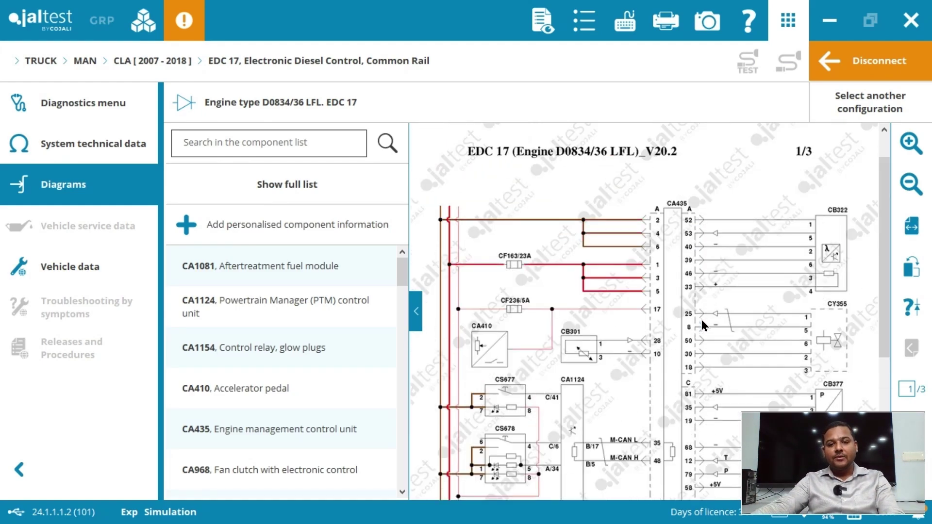
drag(403, 275, 404, 470)
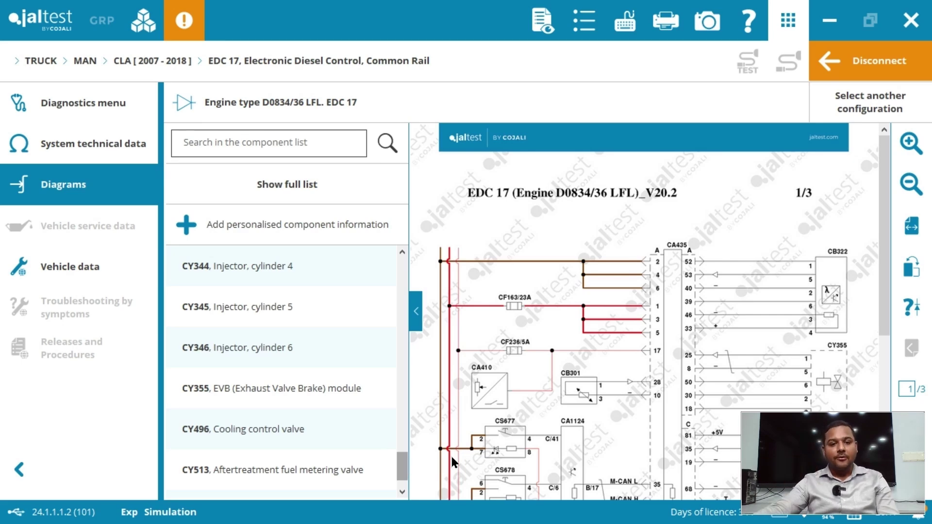
Disconnect from the wiring diagrams and accept the warning to return to the EDC 17 actions.
click(875, 66)
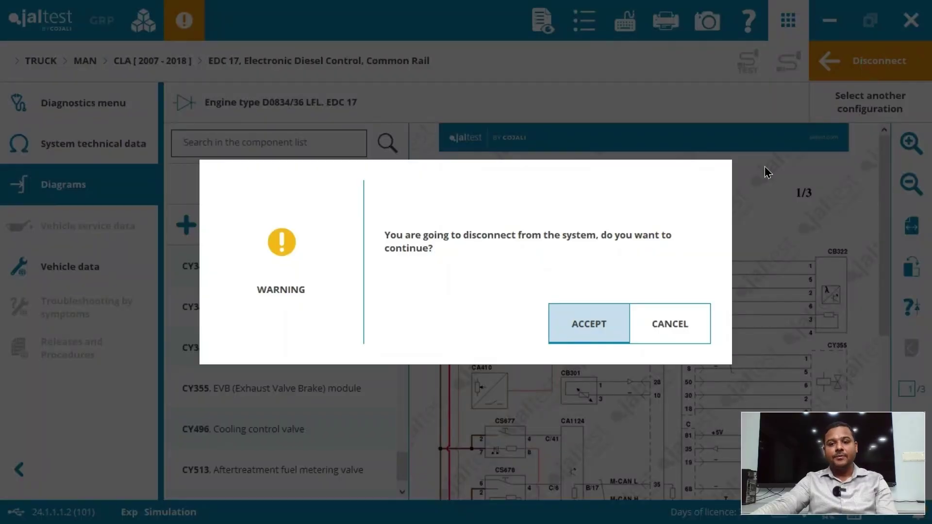
click(604, 325)
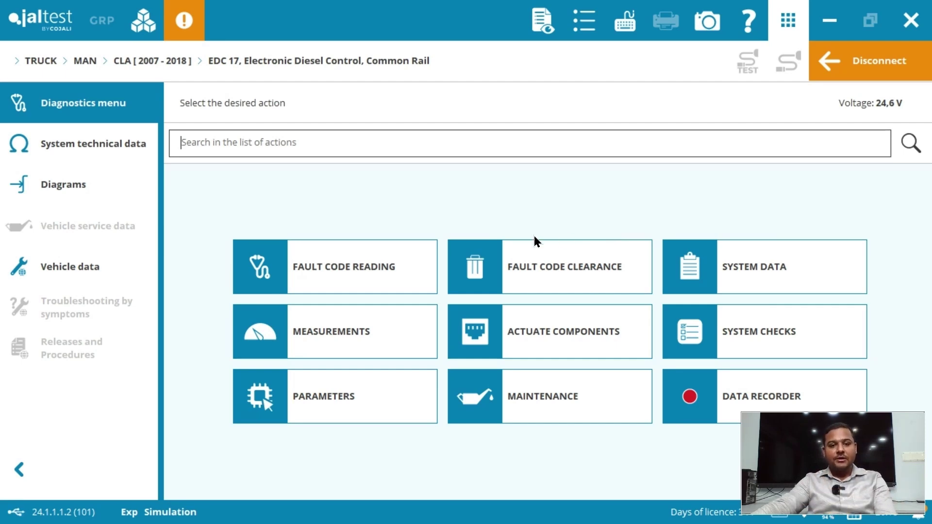
Read the five stored fault codes and open CA435 component details for fault 4070.
click(337, 269)
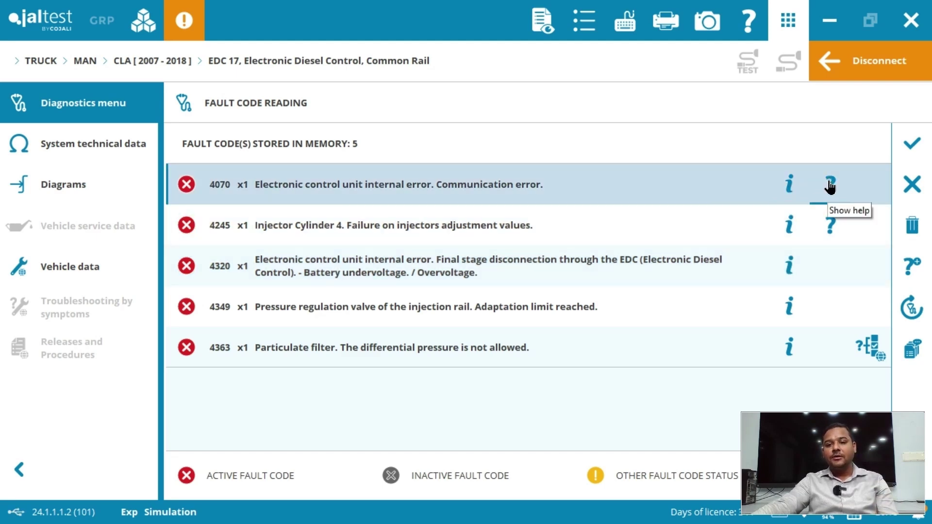
click(831, 185)
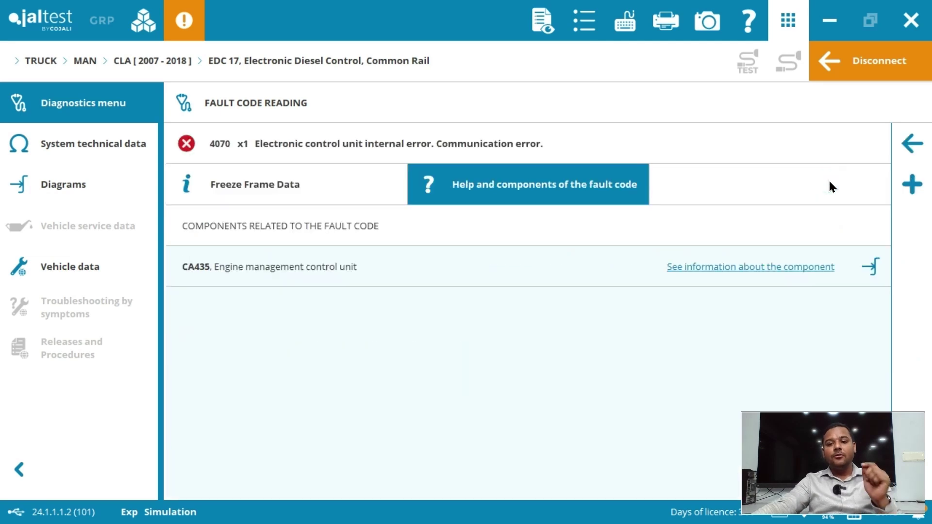
click(780, 274)
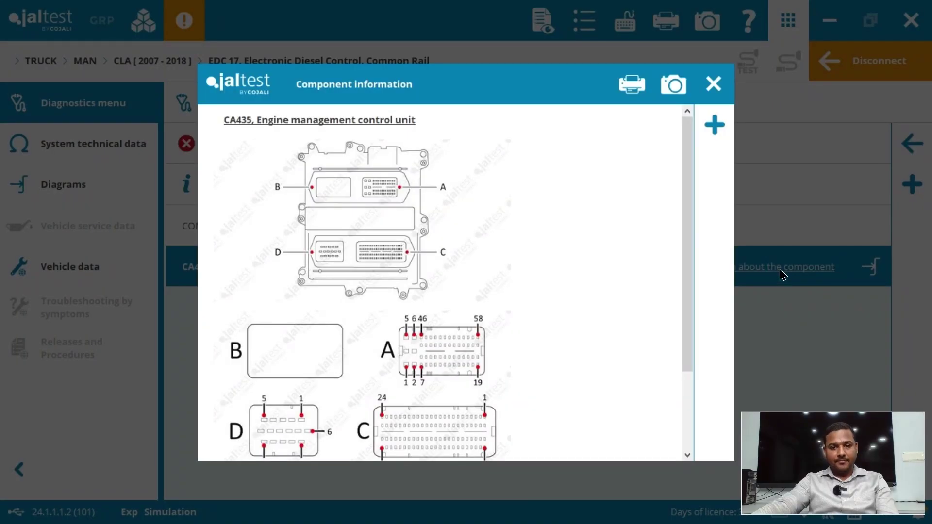
Review the CA435 engine management control unit information, then close it.
scroll(491, 262, down, 2)
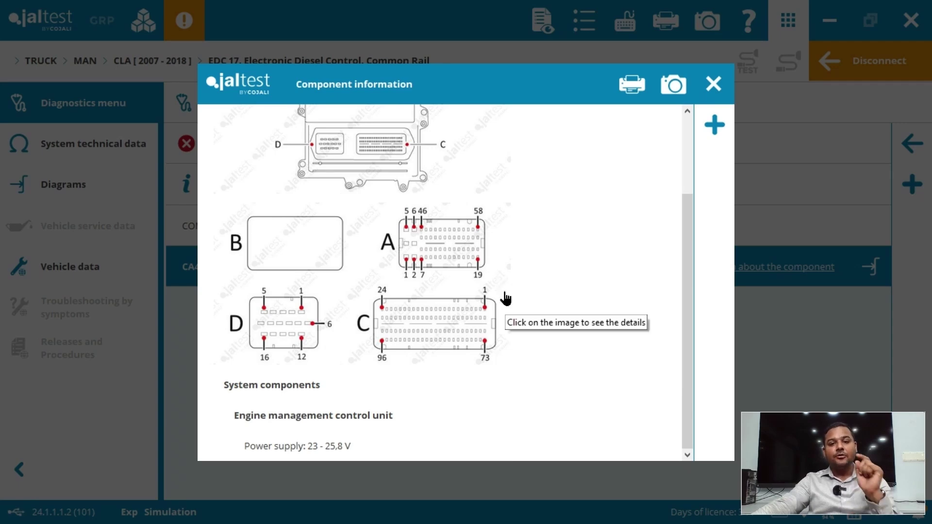
scroll(505, 298, up, 2)
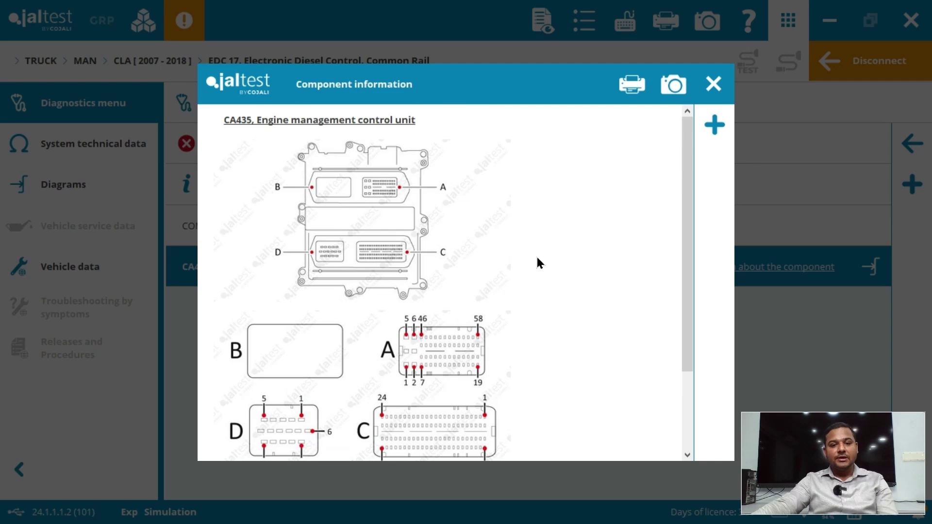
scroll(502, 281, down, 2)
scroll(437, 265, up, 2)
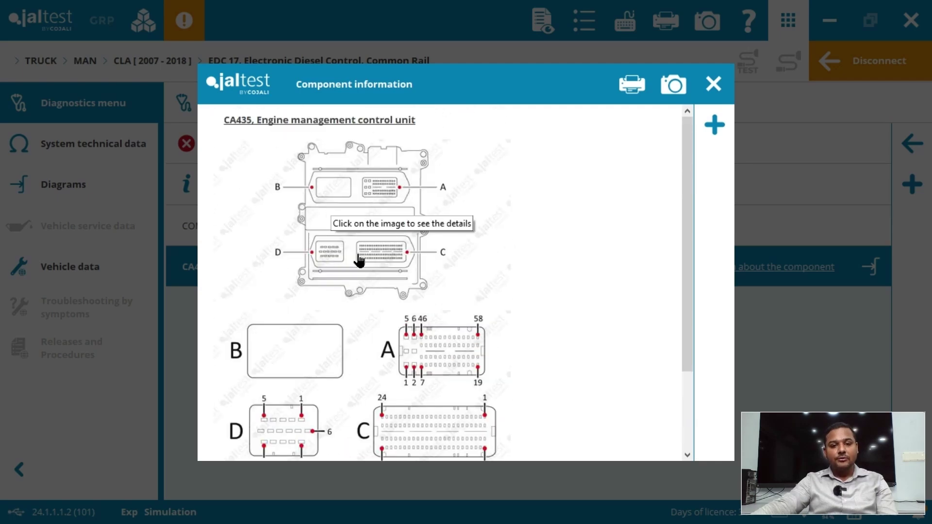
scroll(439, 277, down, 2)
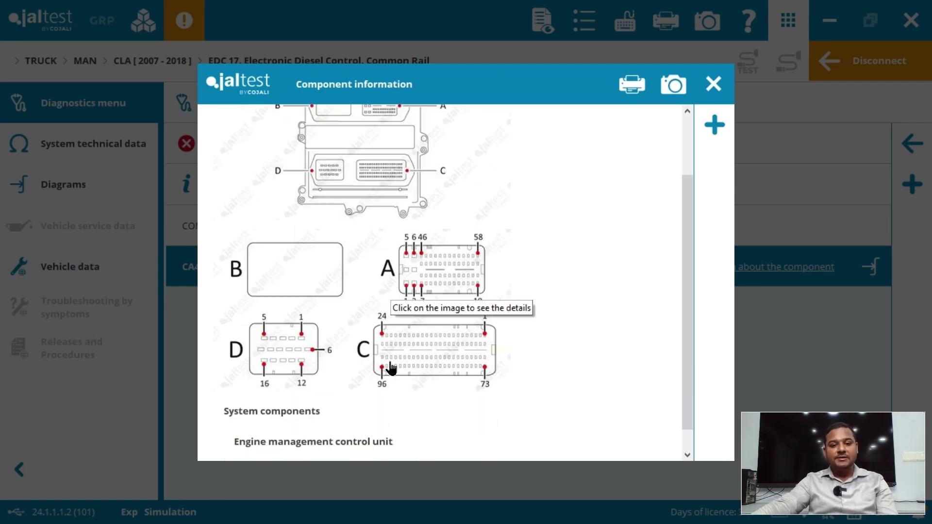
scroll(362, 356, up, 1)
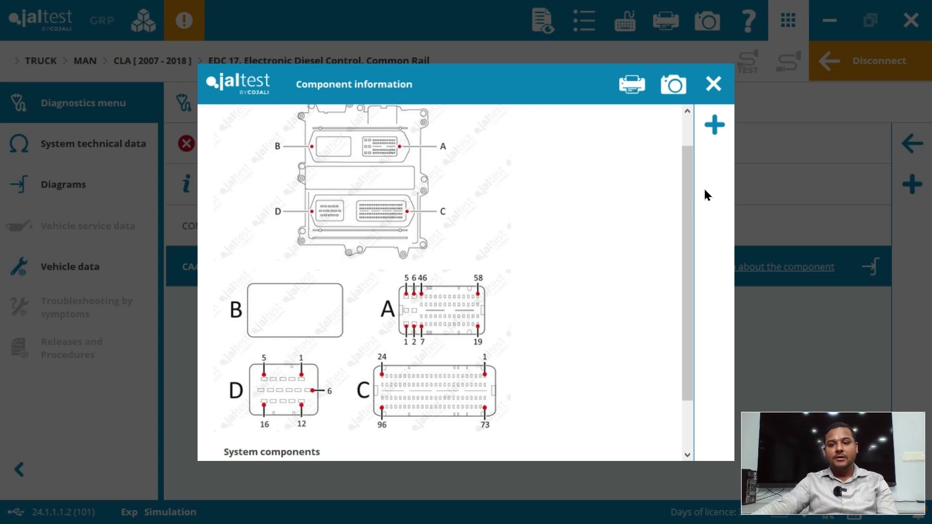
click(714, 85)
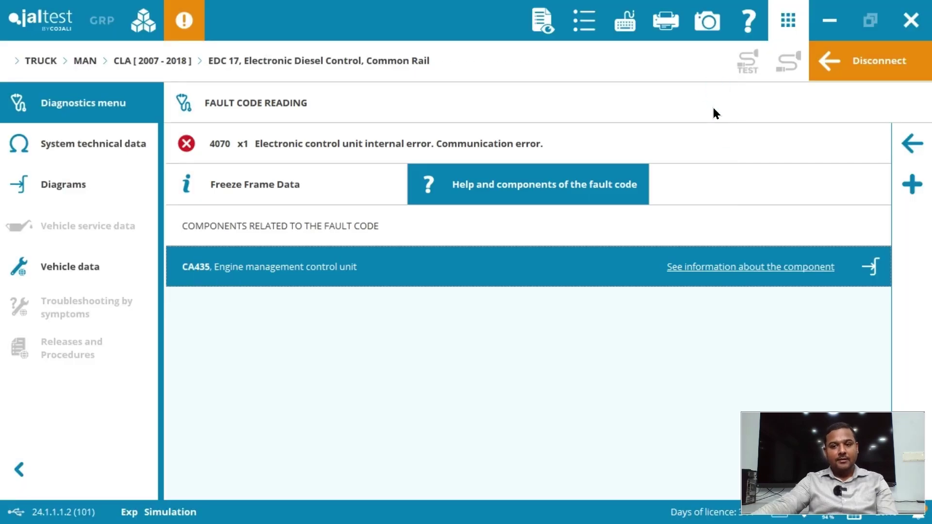
Leave fault code reading, run Fault Code Clearance with confirmation, and return to the action menu.
click(920, 151)
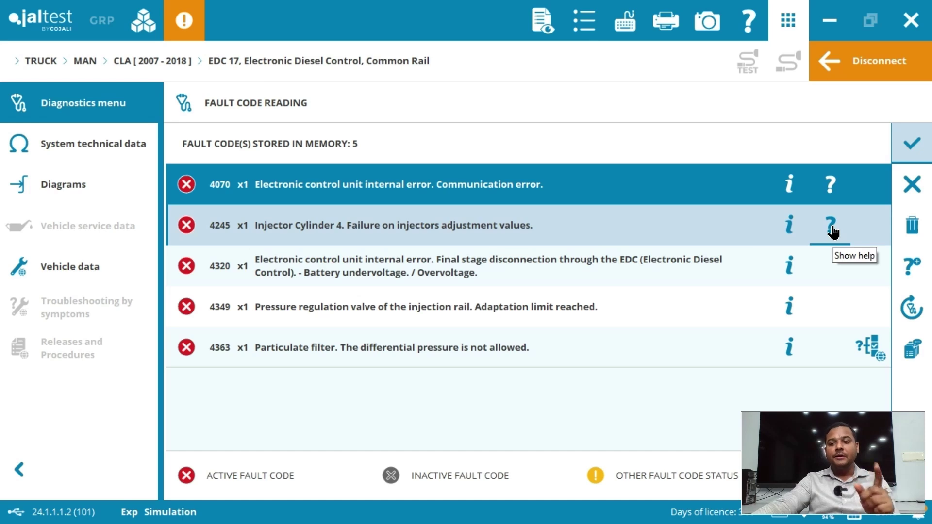
click(912, 184)
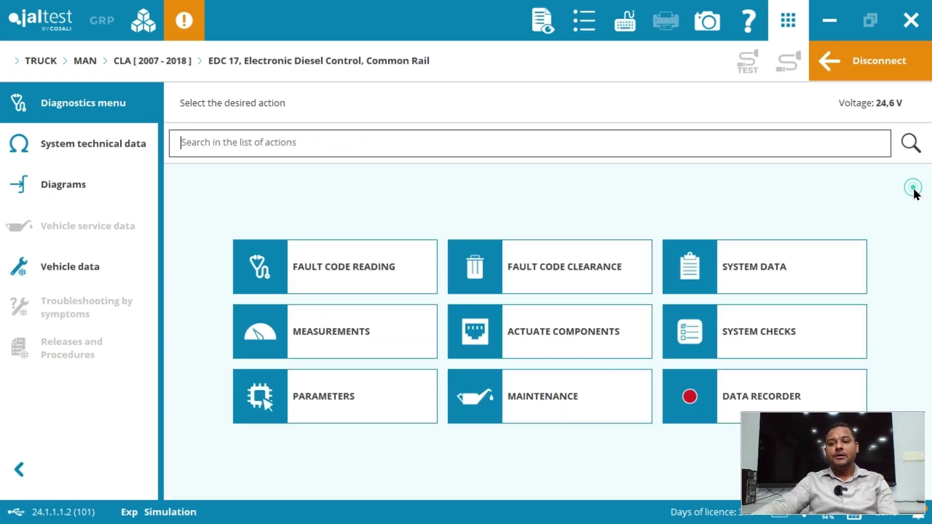
click(607, 269)
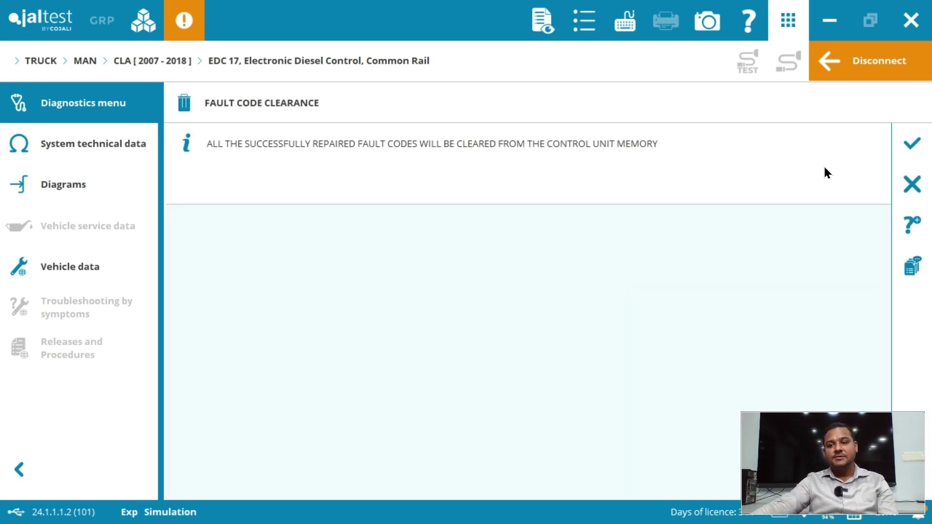
click(913, 144)
click(913, 146)
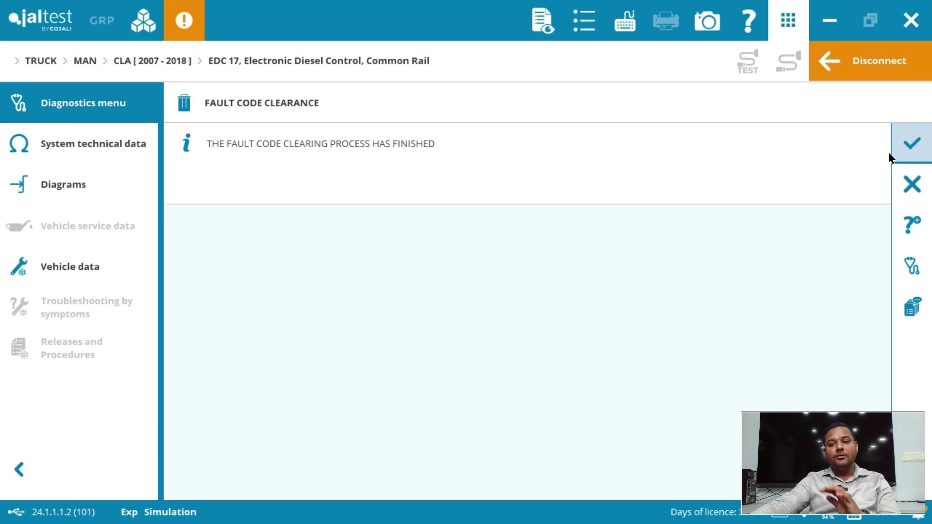
click(895, 185)
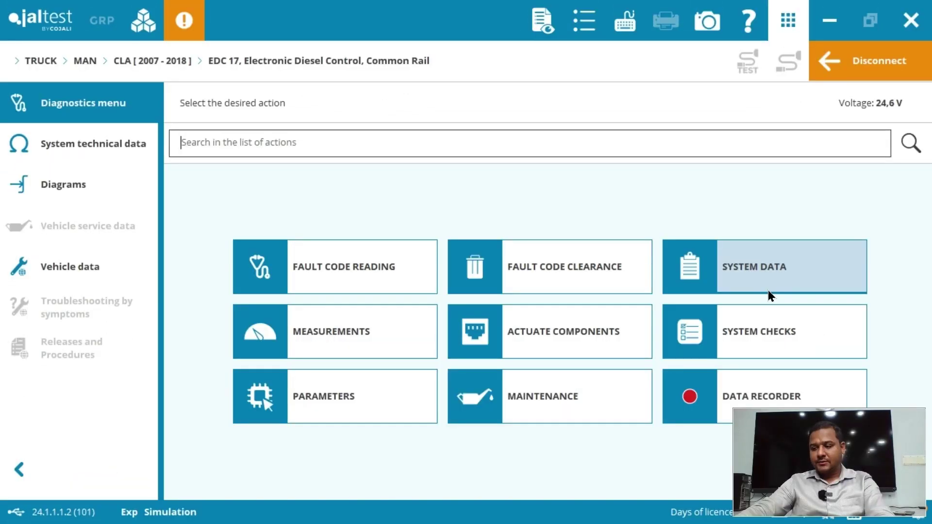
click(780, 268)
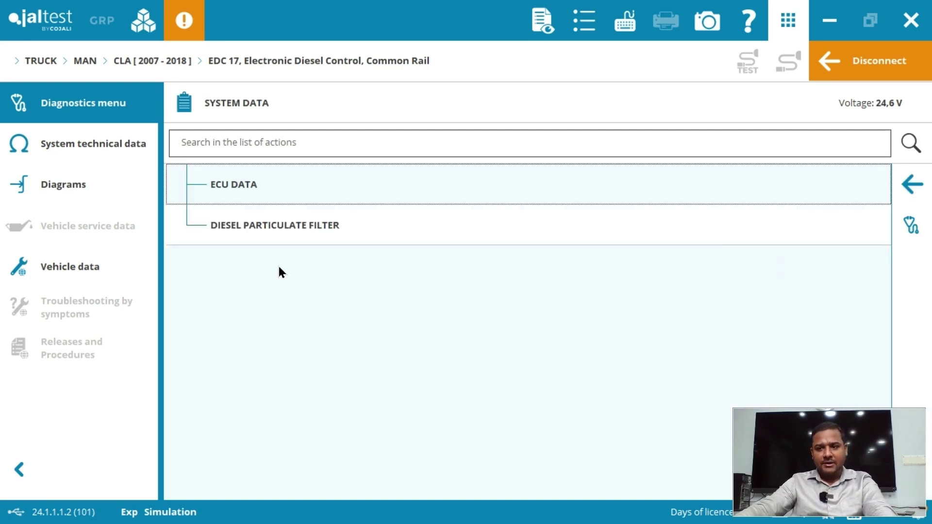
click(915, 188)
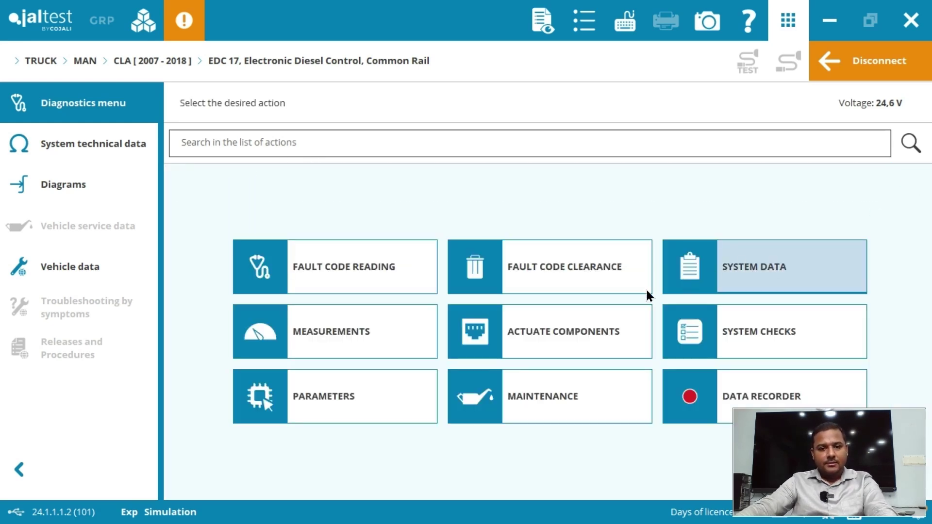
click(325, 330)
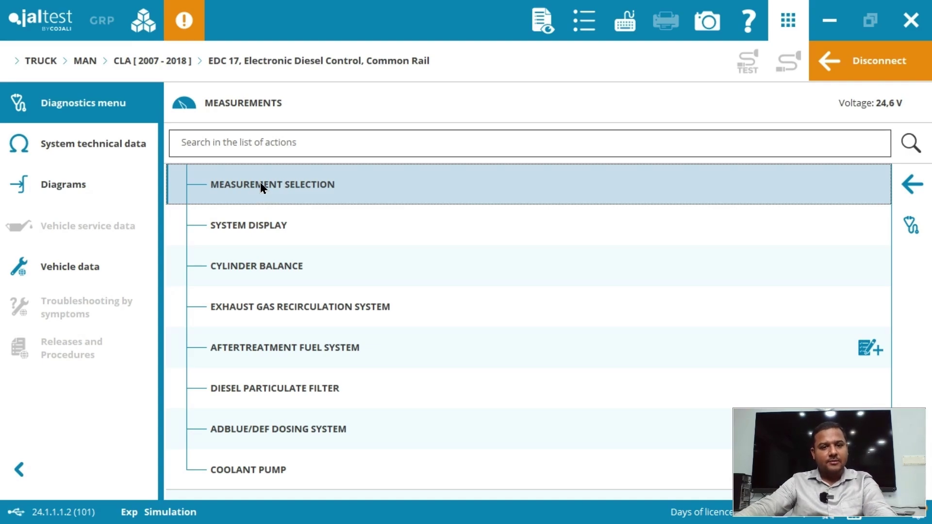
click(260, 184)
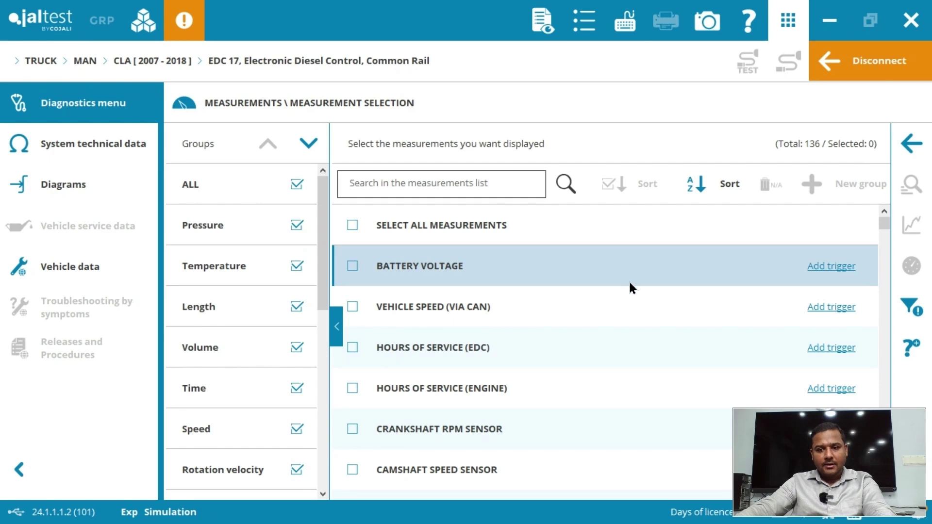
click(541, 424)
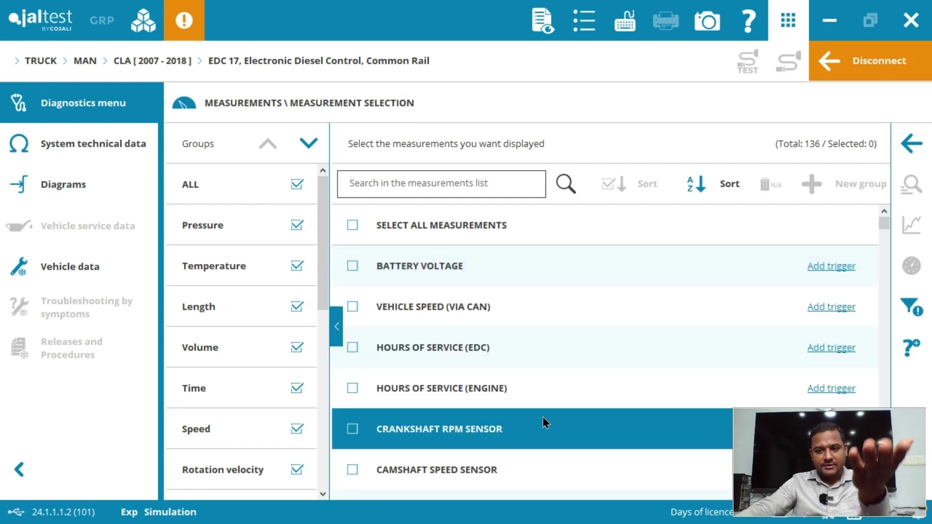
click(906, 154)
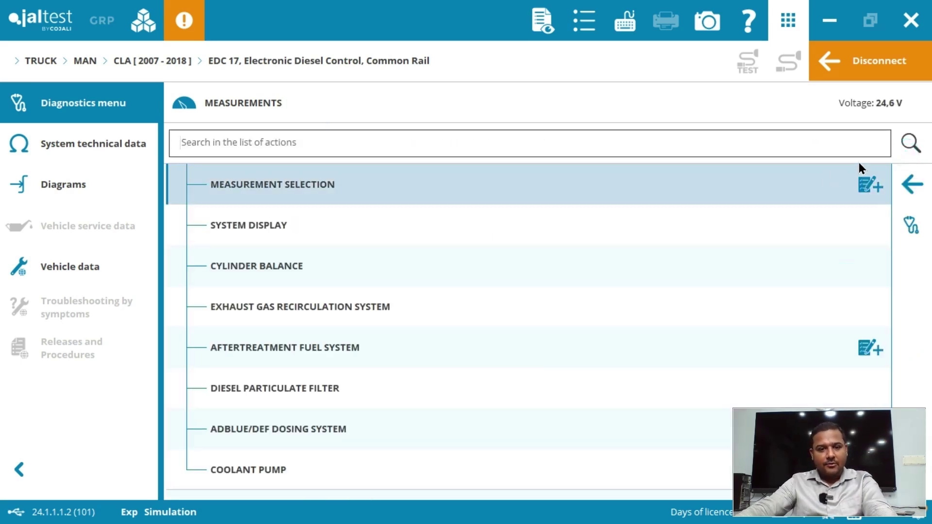
click(914, 187)
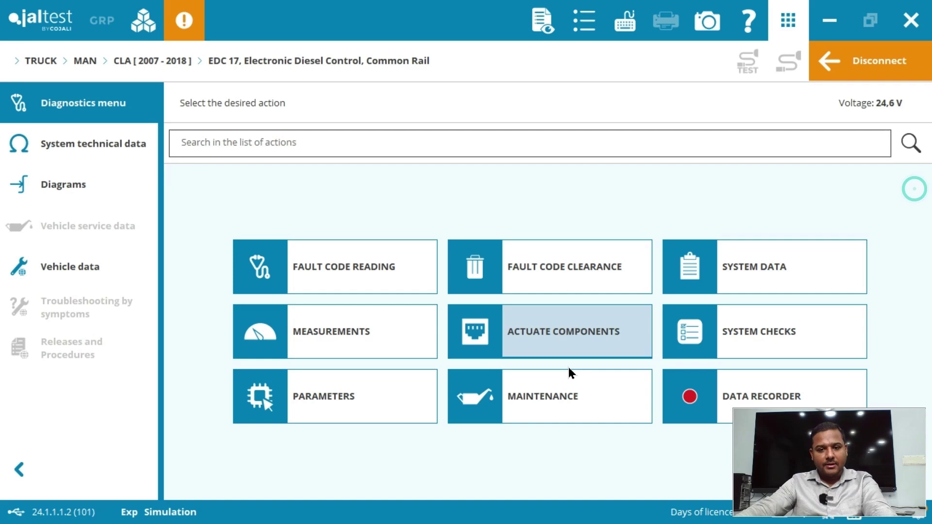
Leave the actuate components list and browse the EDC 17 system checks list.
click(555, 340)
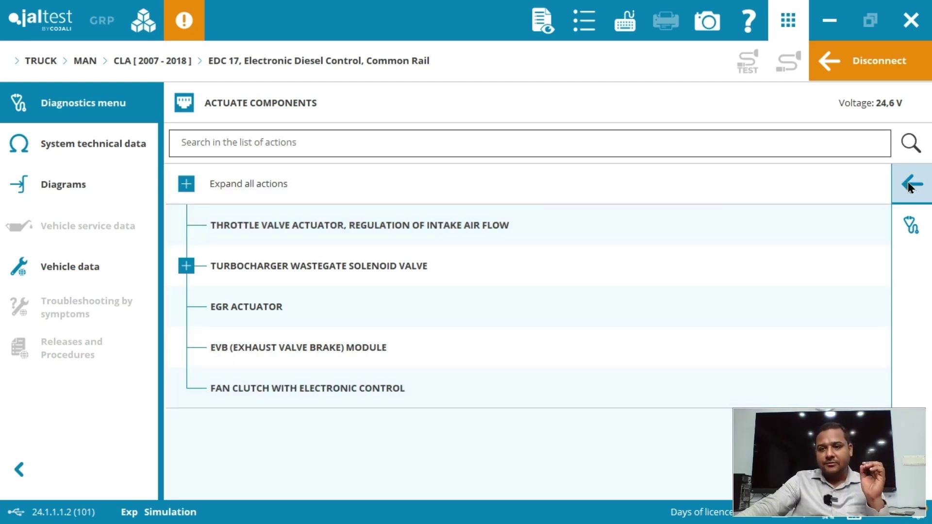
click(900, 183)
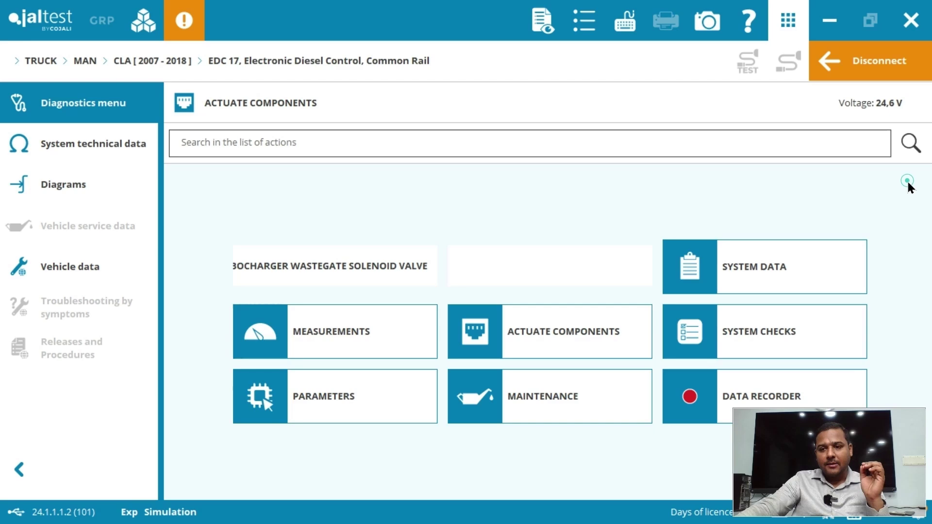
click(775, 333)
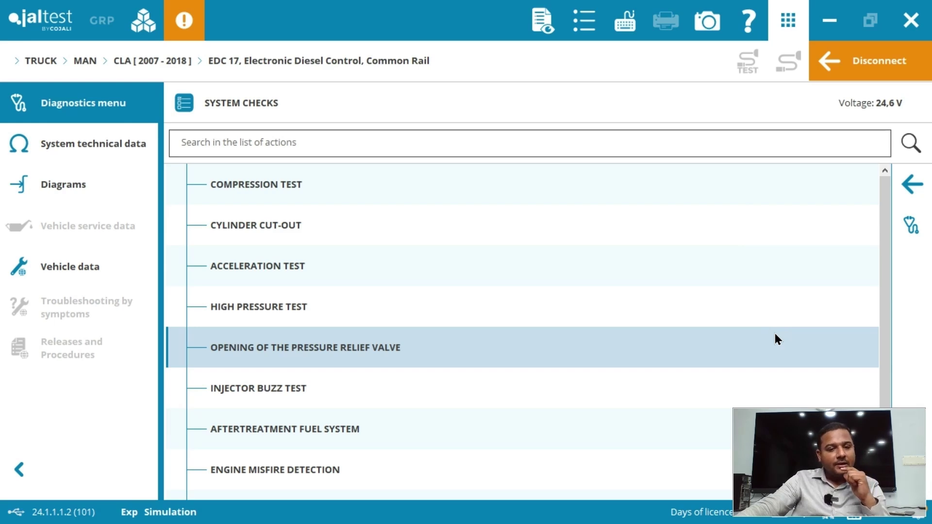
scroll(403, 311, down, 1)
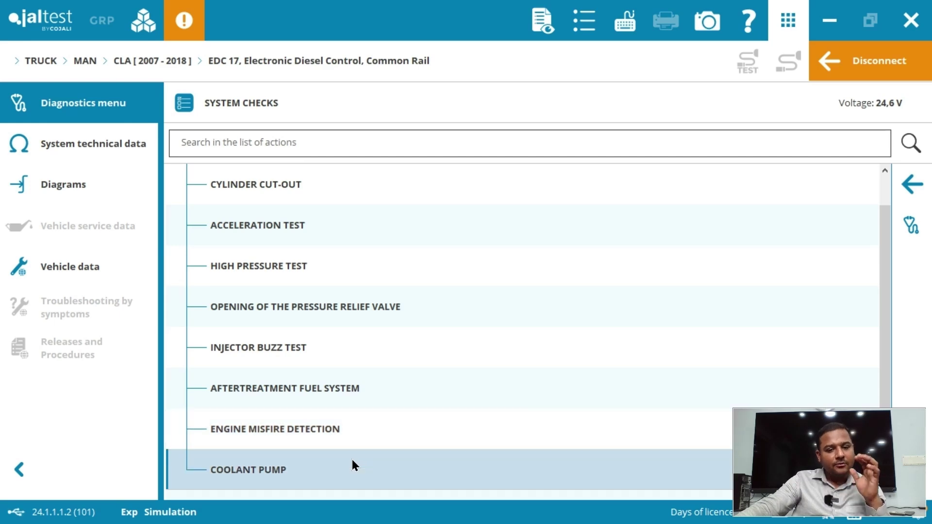
scroll(357, 351, up, 1)
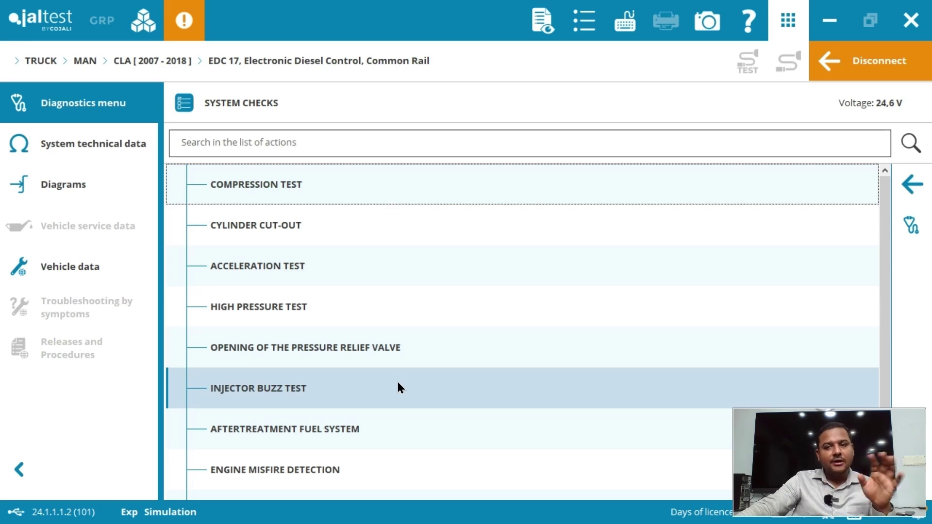
click(919, 187)
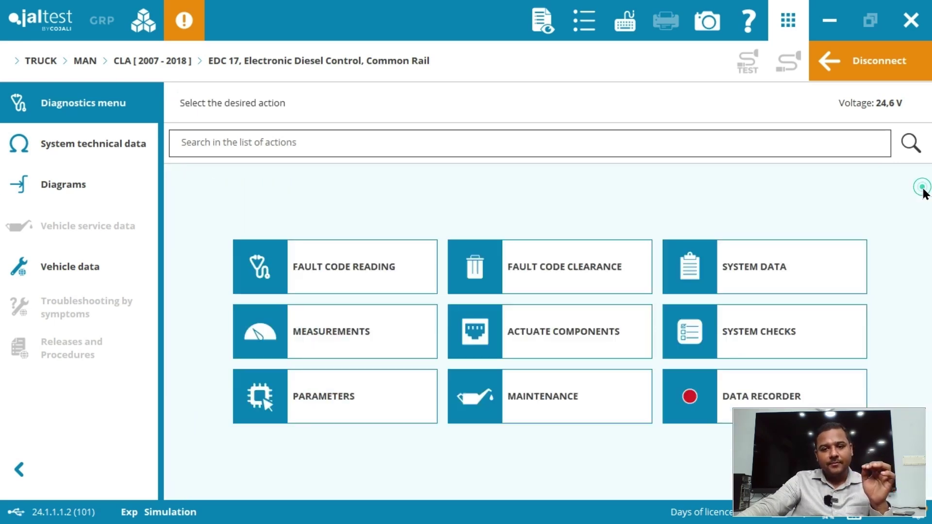
Look through the system checks list once more and return to the action menu.
click(783, 333)
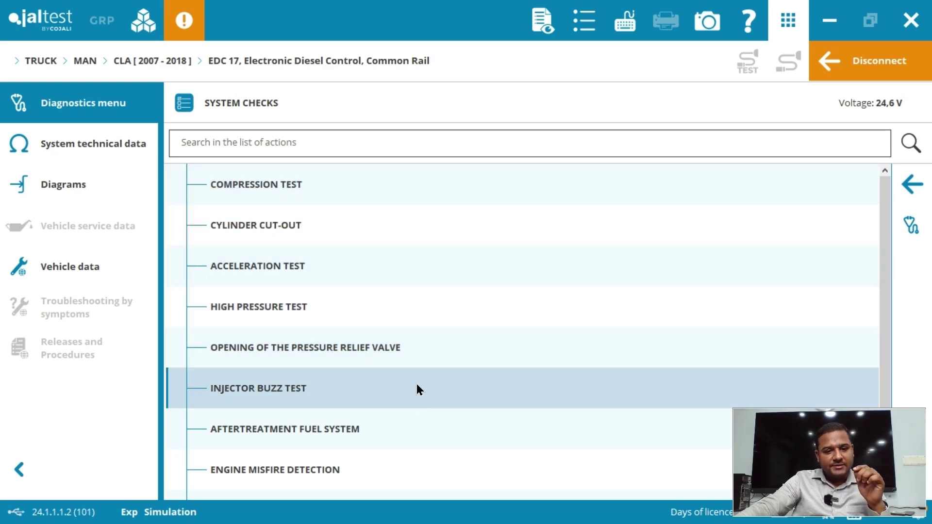
scroll(398, 437, down, 1)
scroll(392, 437, up, 1)
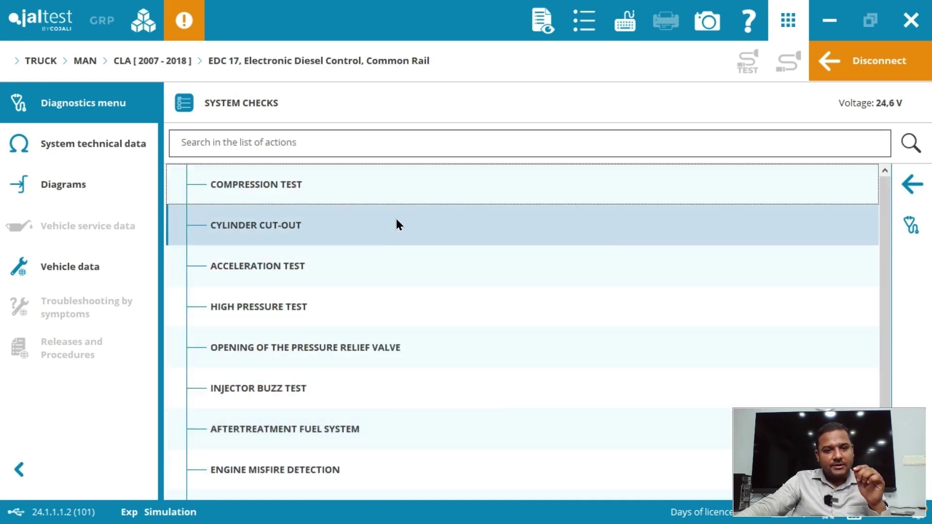
click(919, 184)
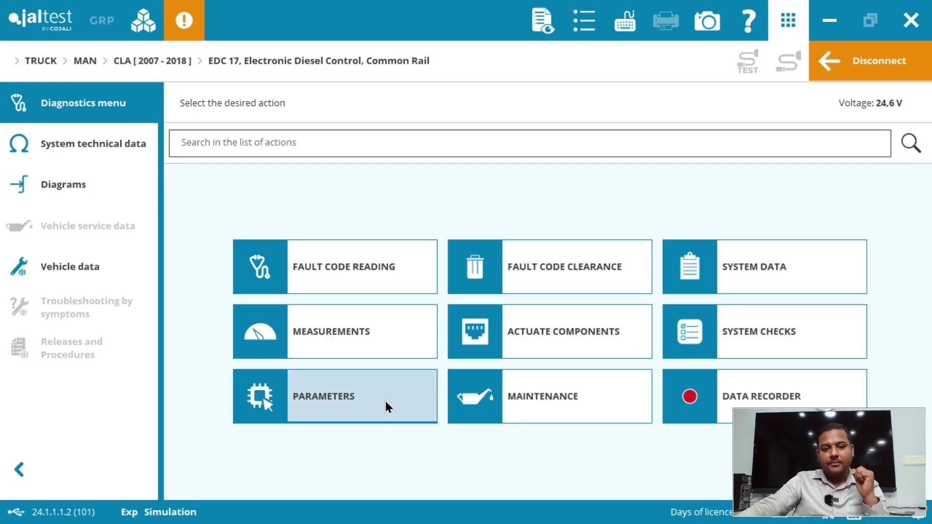
Read injector codes for cylinders 1–6 under Parameters > Injector Coding, then return to the action menu.
click(386, 401)
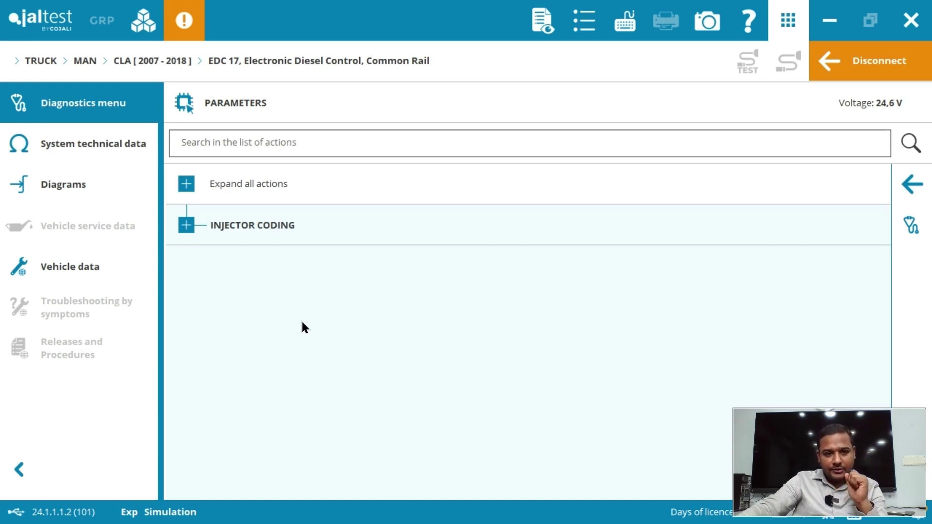
click(193, 225)
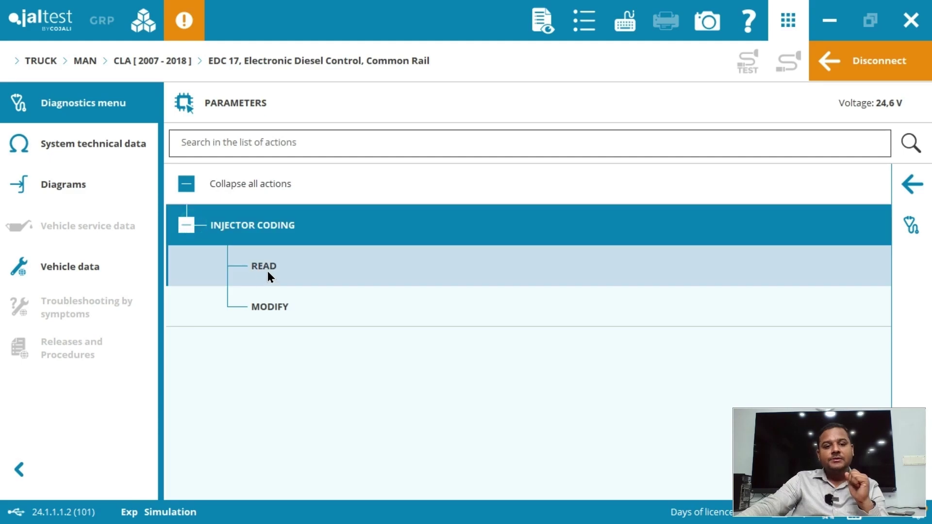
click(270, 270)
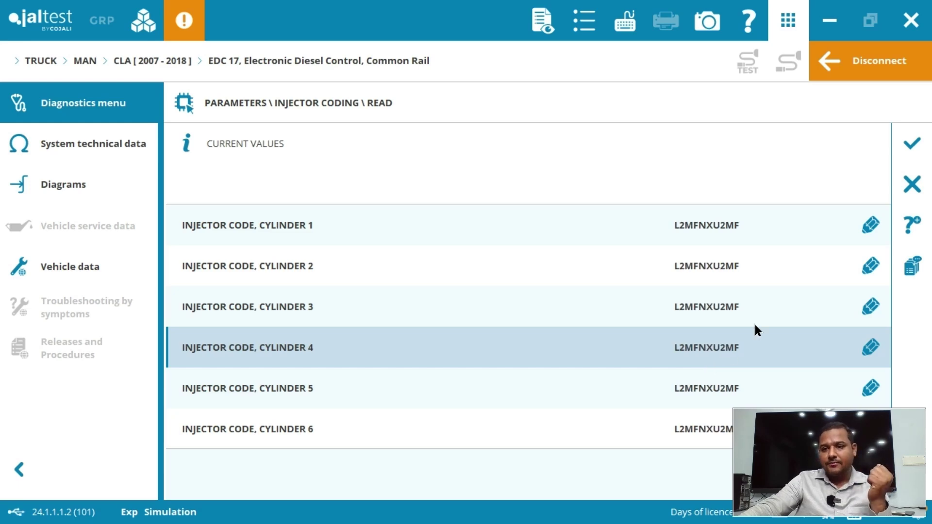
click(911, 185)
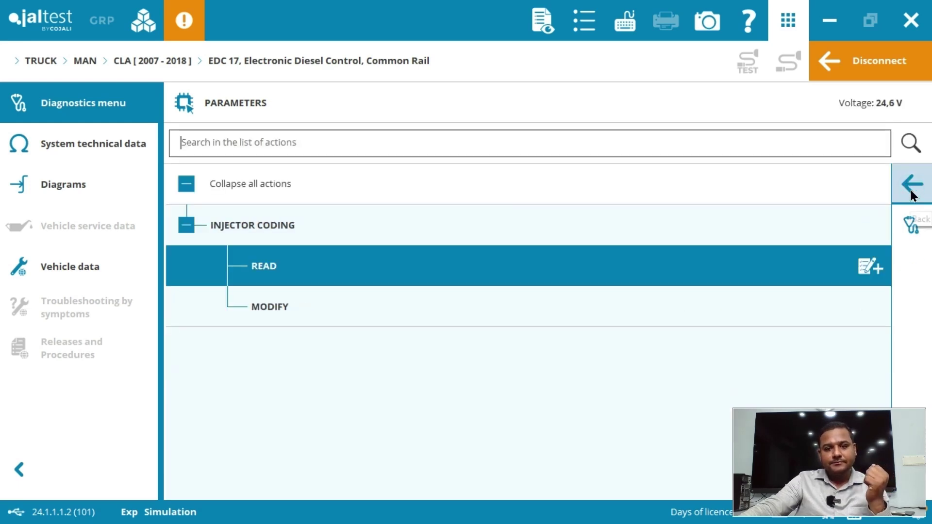
click(912, 194)
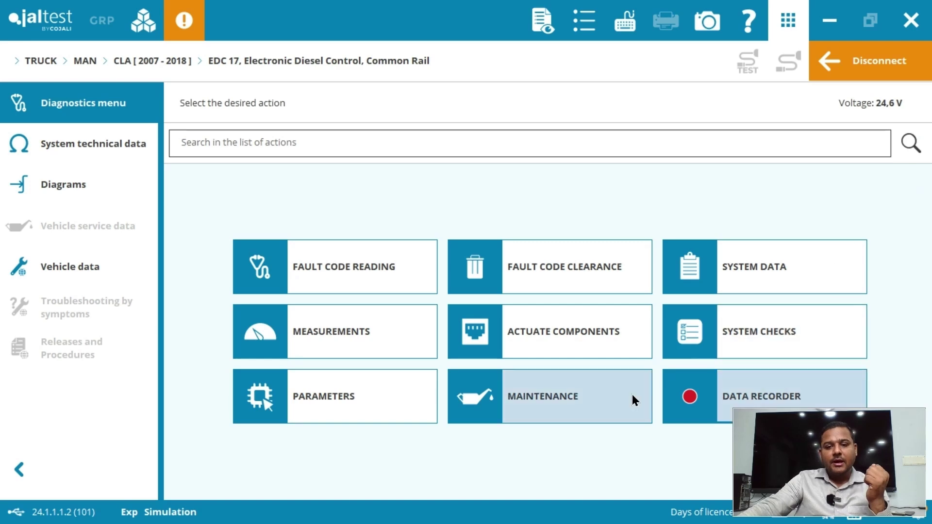
click(561, 397)
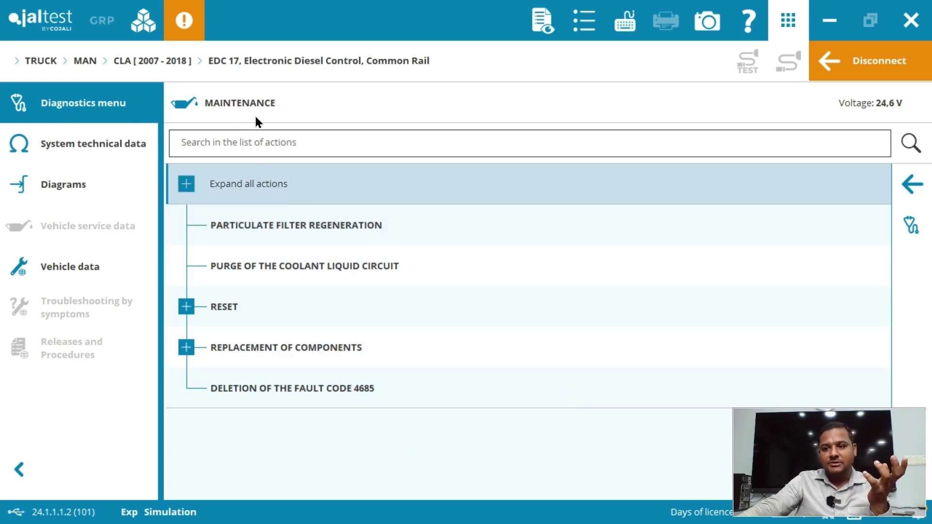
click(912, 184)
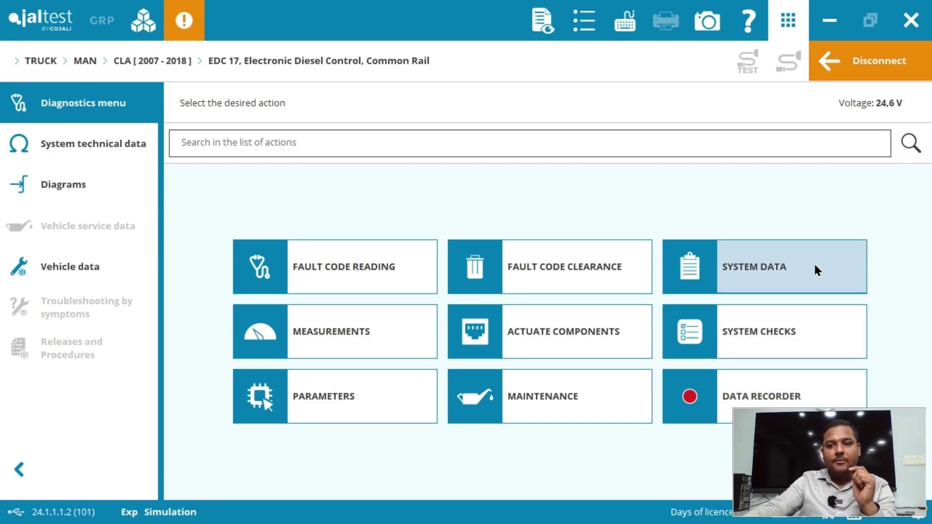
Disconnect from the MAN EDC 17 unit, return home, and choose the bus category.
click(864, 62)
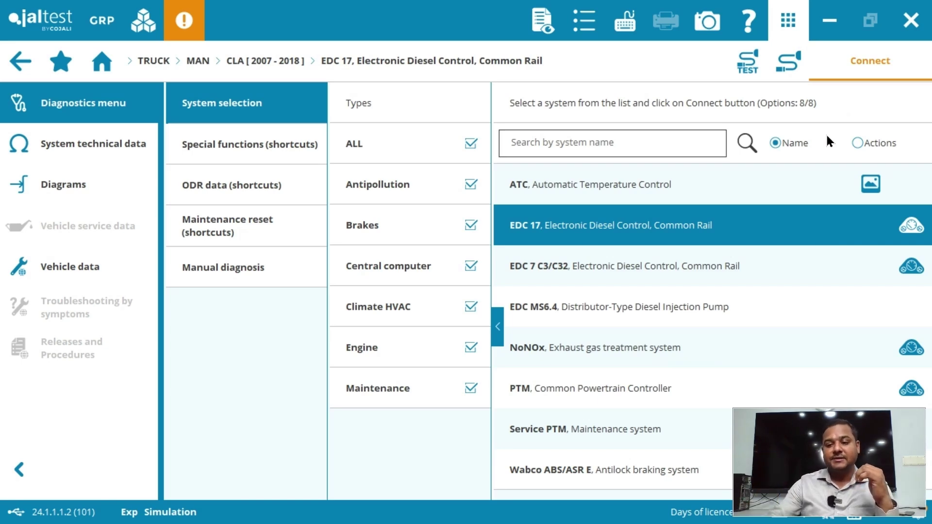
click(94, 68)
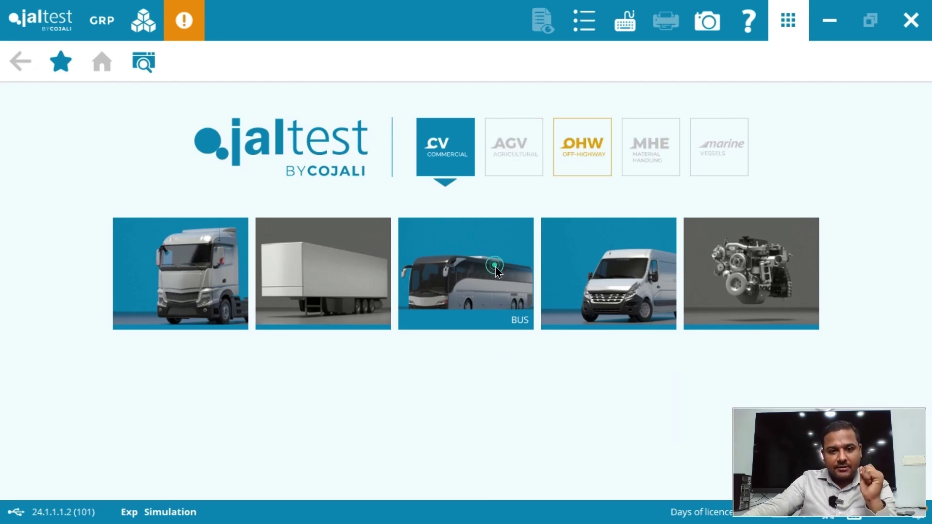
click(499, 278)
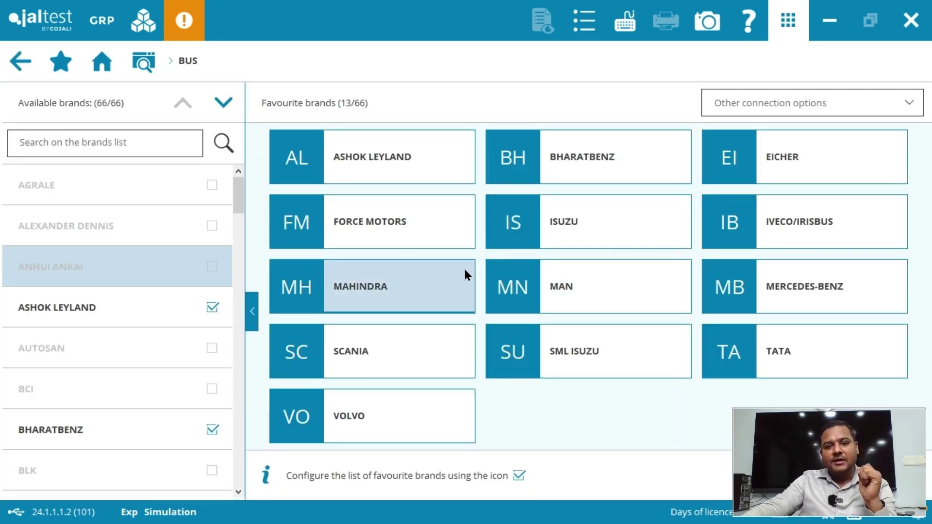
Choose the Ashok Leyland Viking BS-VI bus from the Viking family.
click(396, 157)
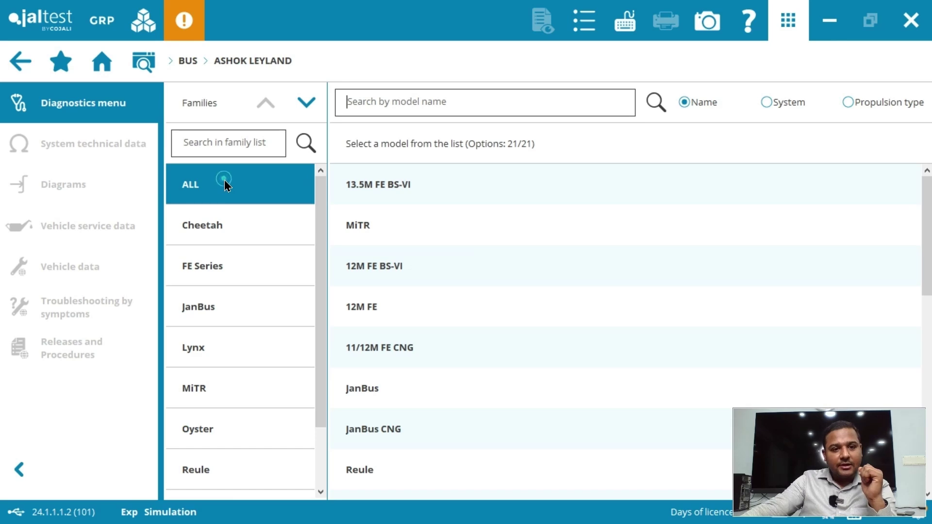
click(255, 396)
scroll(267, 452, down, 2)
click(267, 454)
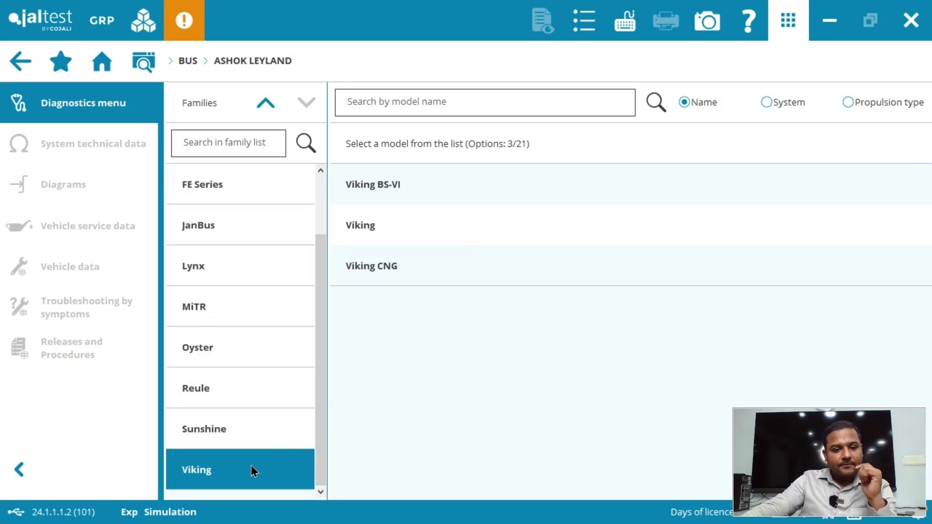
click(413, 191)
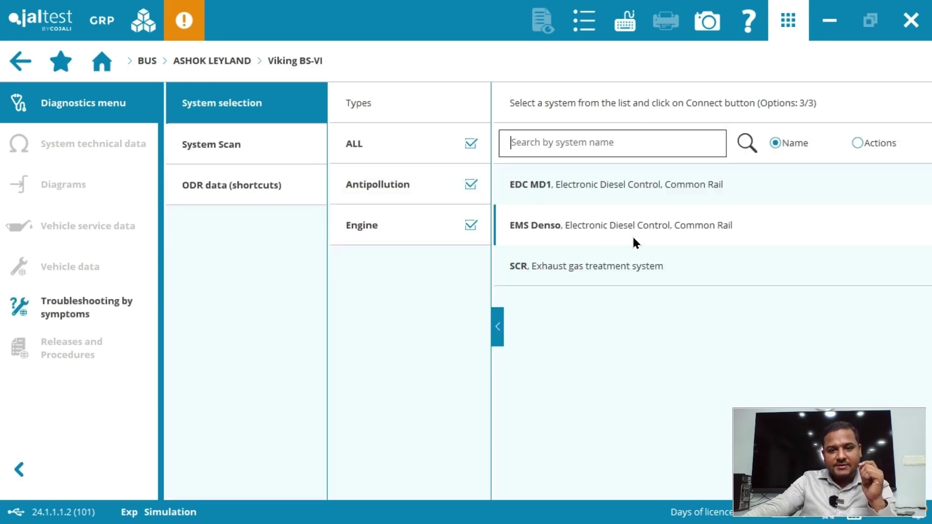
Connect to the EDC MD1 diesel control system, then disconnect from it.
click(633, 187)
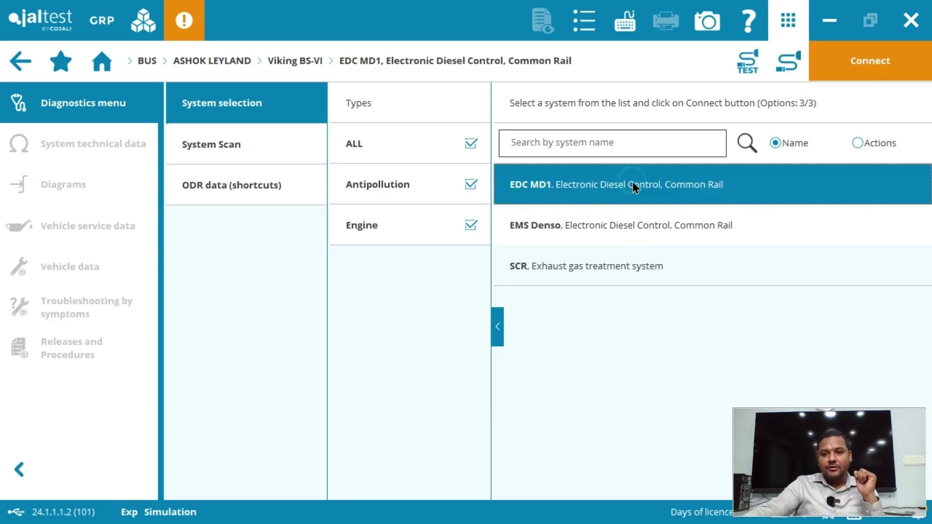
click(866, 72)
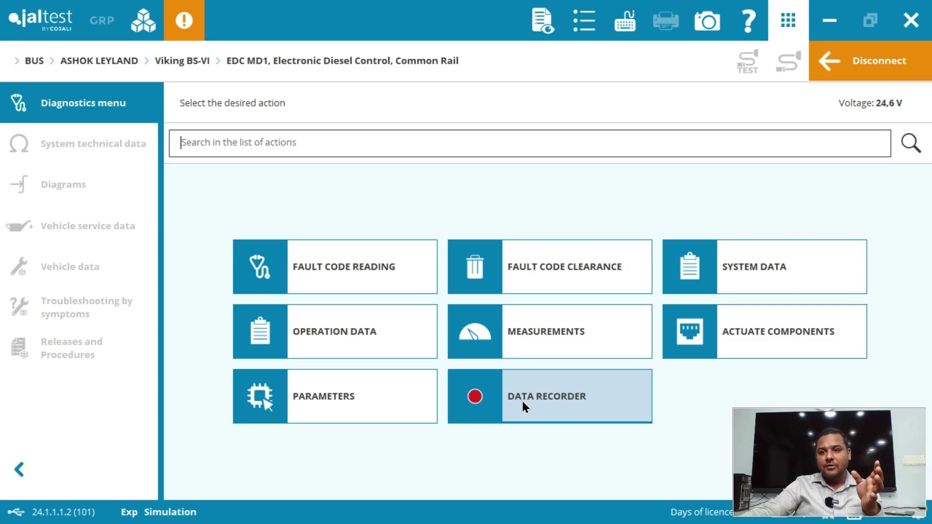
click(876, 60)
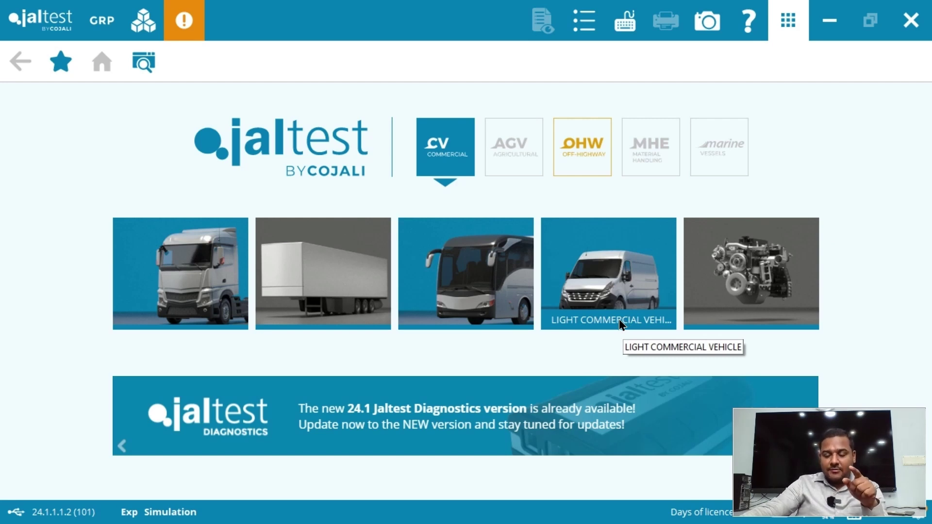
Connect to the EDC MD1 system of a Mahindra BOLERO BS-VI light commercial vehicle.
click(618, 270)
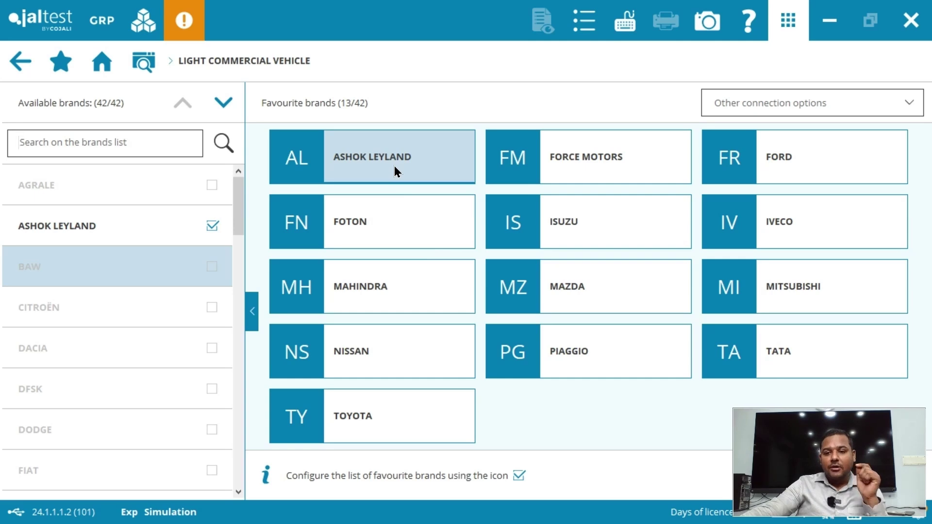
click(392, 273)
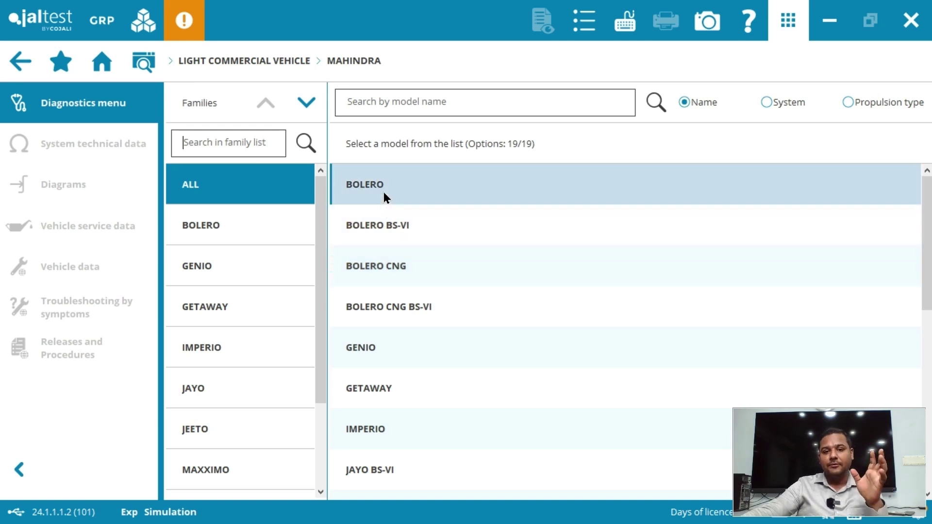
click(413, 225)
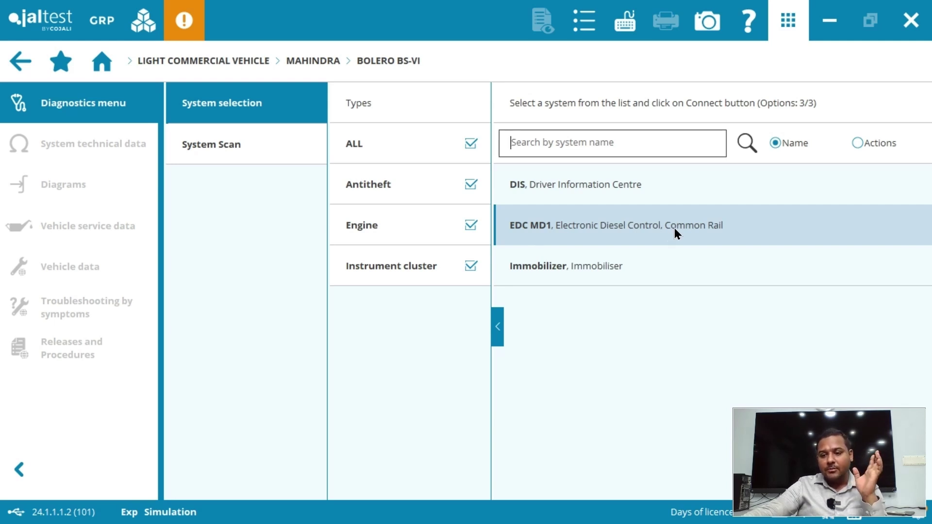
click(675, 228)
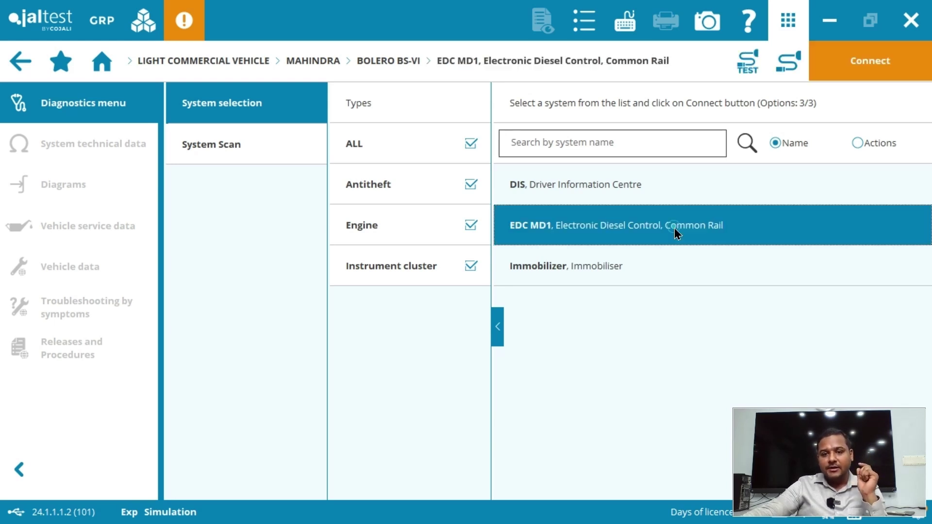
click(849, 73)
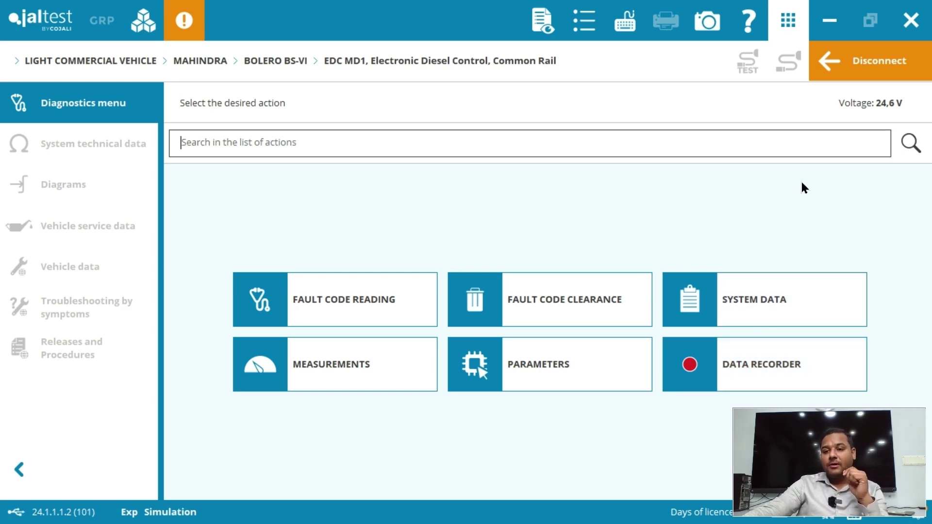
Disconnect, return home without saving a report, and switch to off-highway vehicles.
click(865, 60)
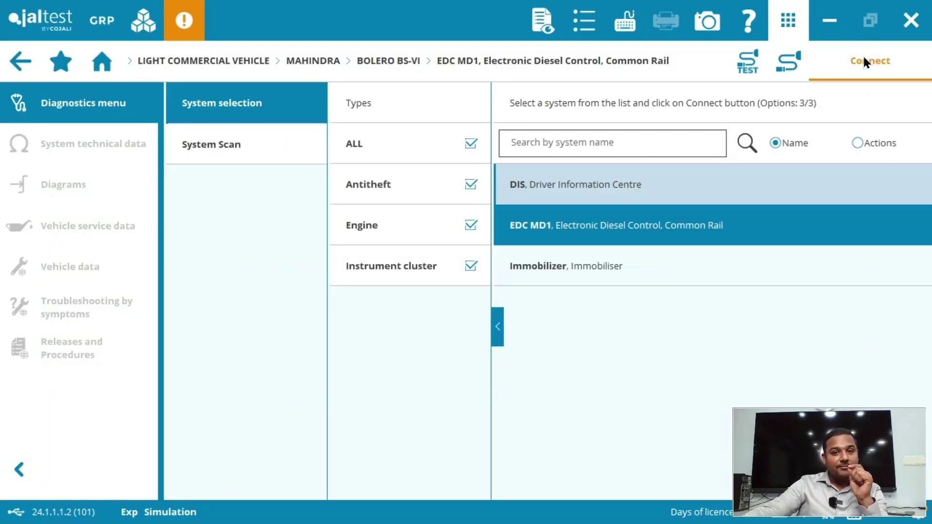
click(103, 67)
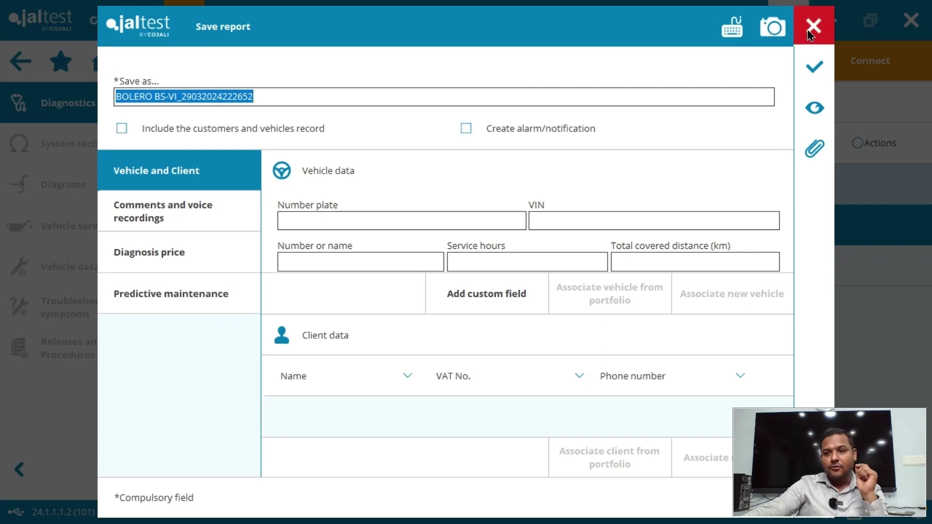
click(808, 29)
click(667, 322)
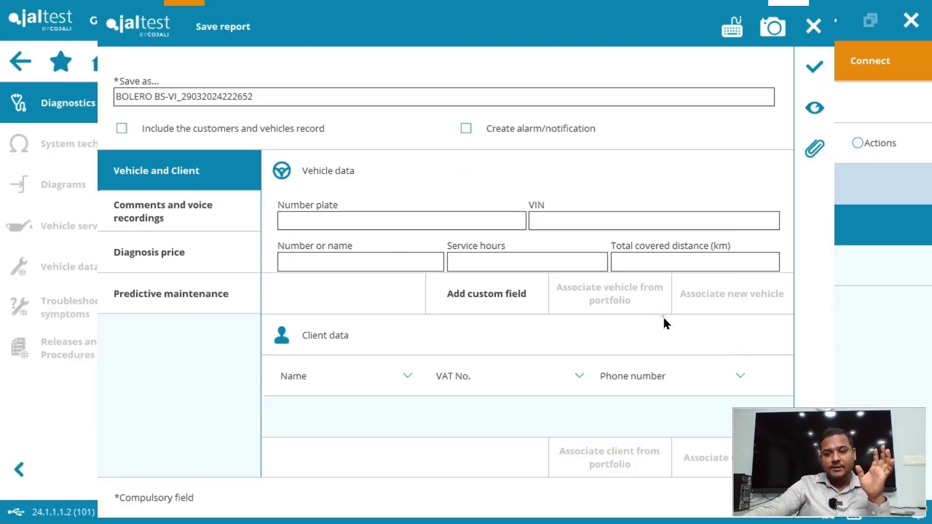
click(581, 180)
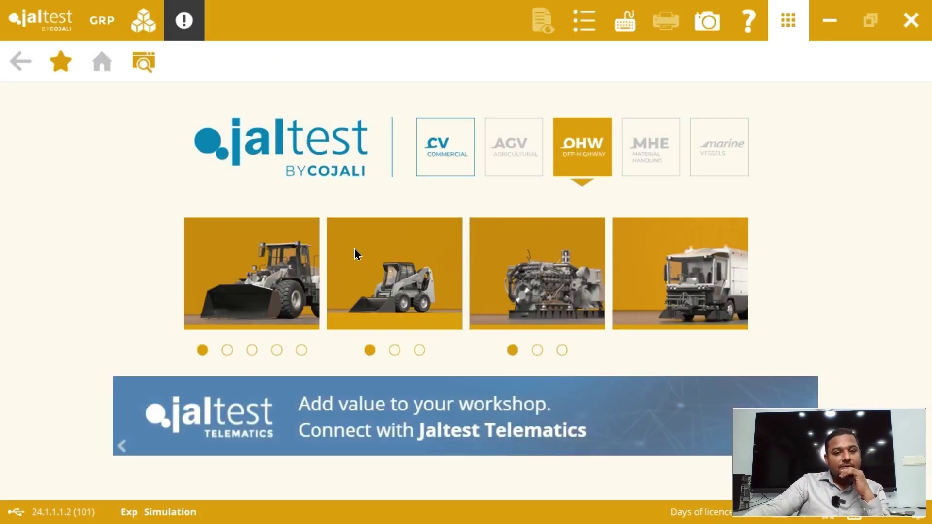
Search the Heavy Equipment brands for JCB and open it.
click(267, 280)
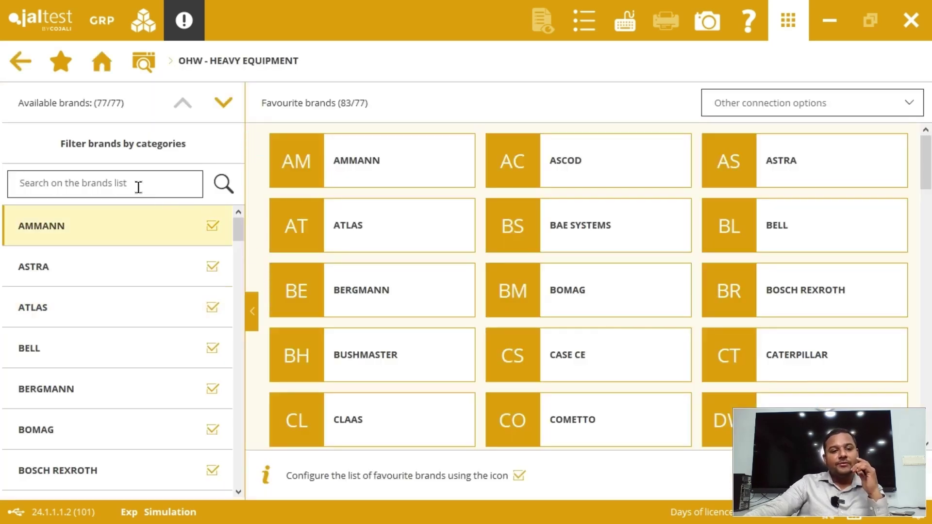
click(139, 187)
text(JC)
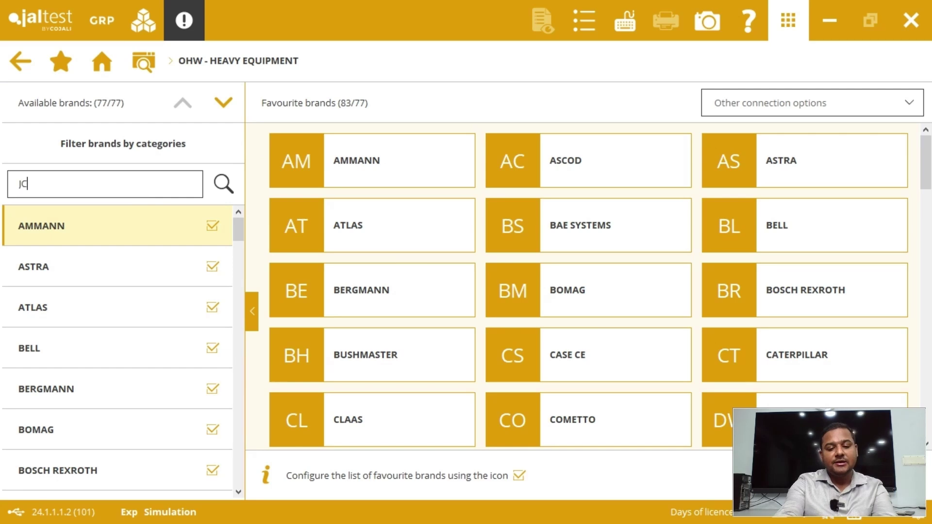
text(B)
click(113, 239)
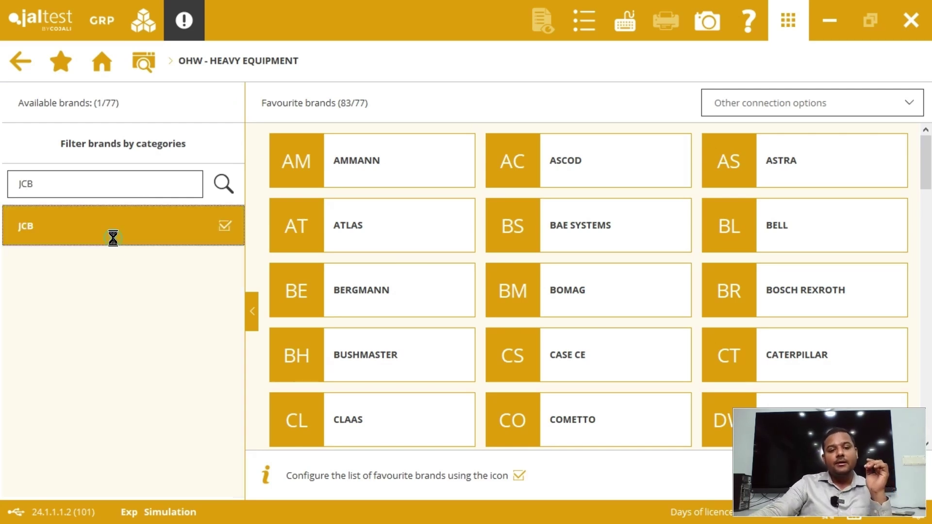
Connect to the X Series 220X ECM (+56kW, Final Tier 4) engine module.
click(237, 347)
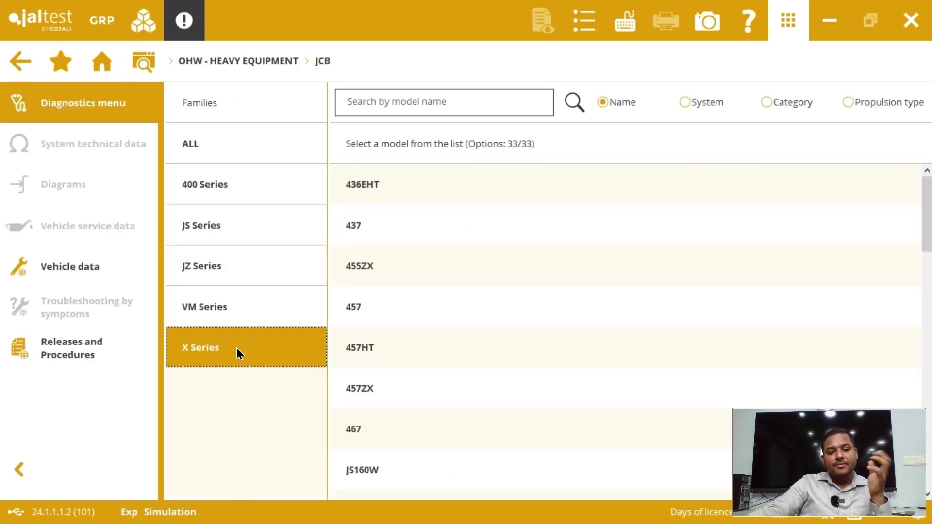
click(371, 269)
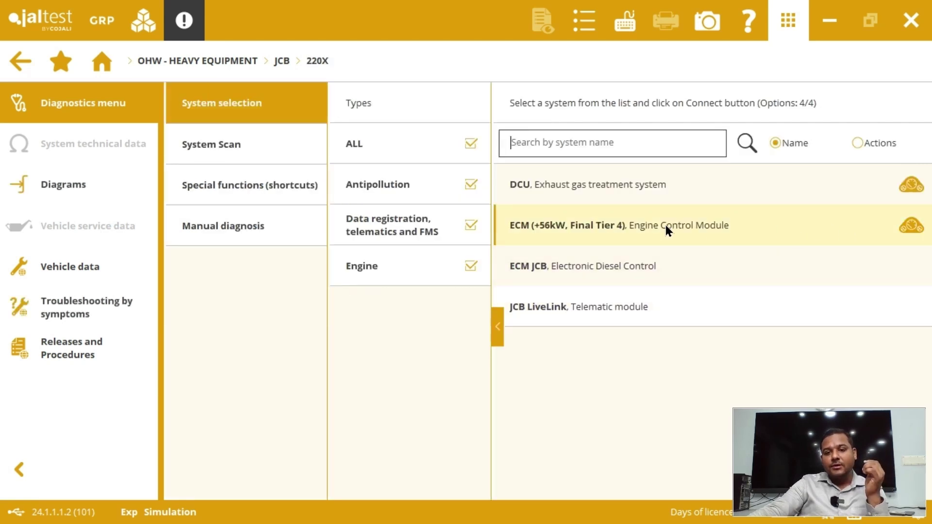
click(838, 237)
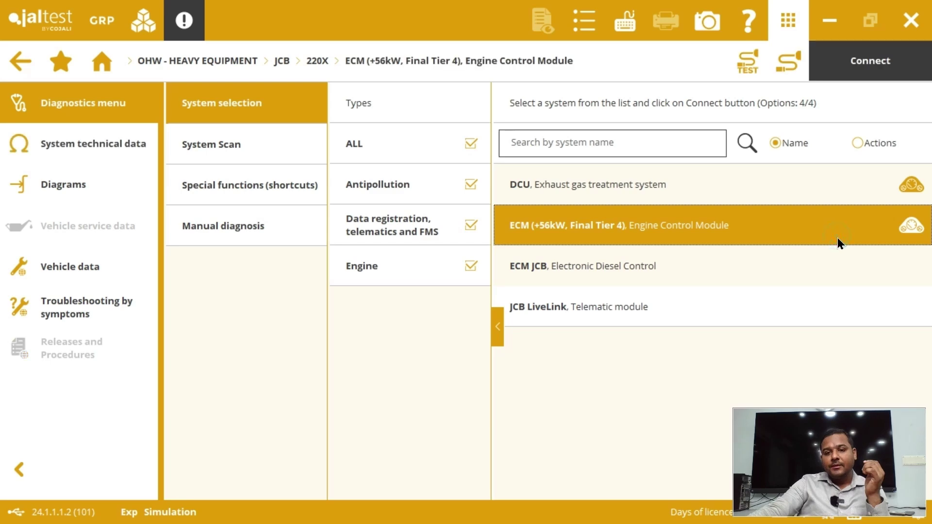
click(908, 225)
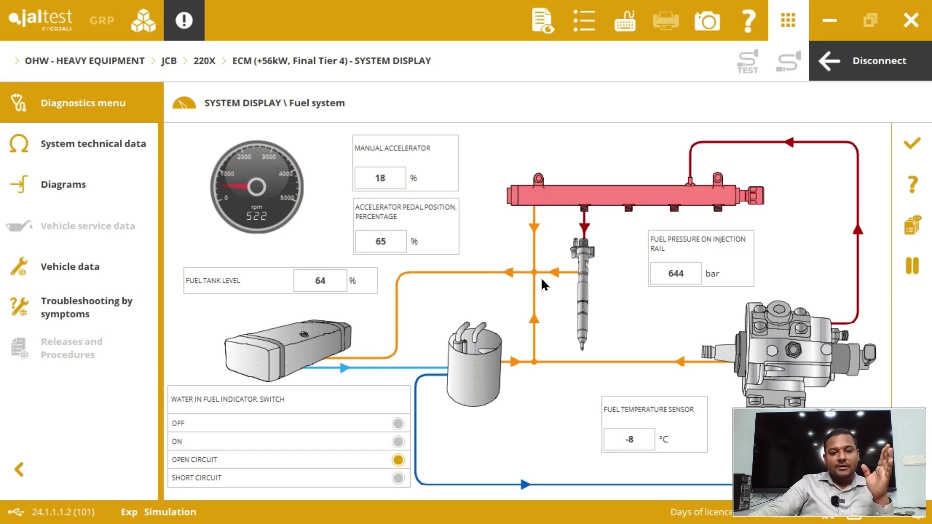
Show the JCB 220X engine wiring diagram in place of the fuel system display.
click(54, 184)
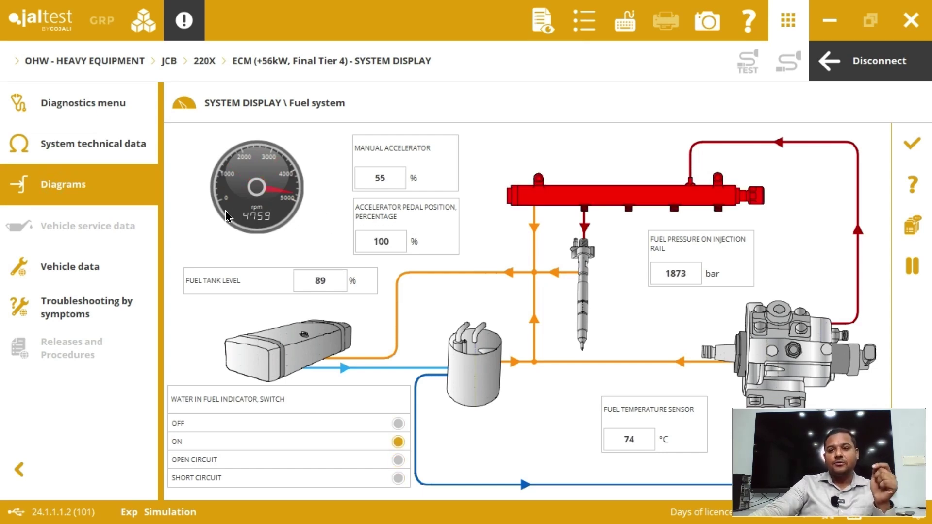
click(915, 145)
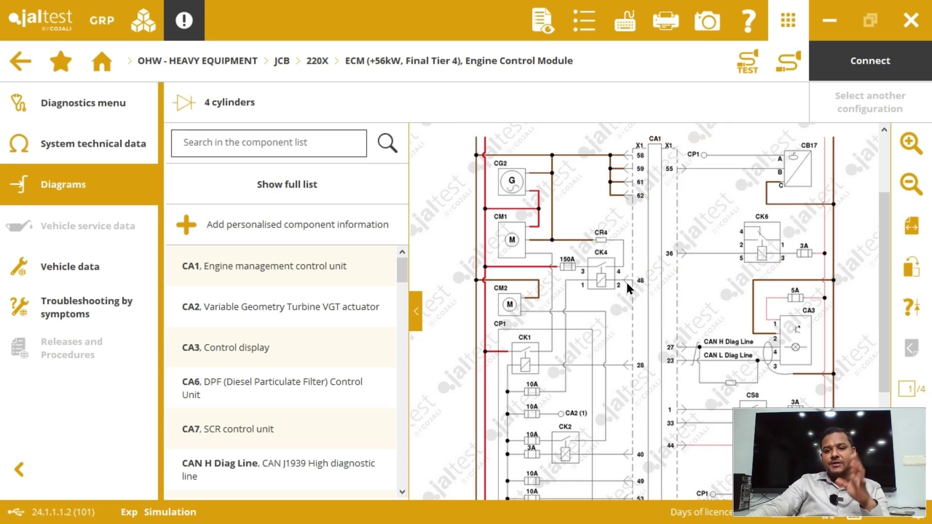
Leave the JCB 220X diagram for the home screen, exiting without saving a report.
mouse_move(627, 301)
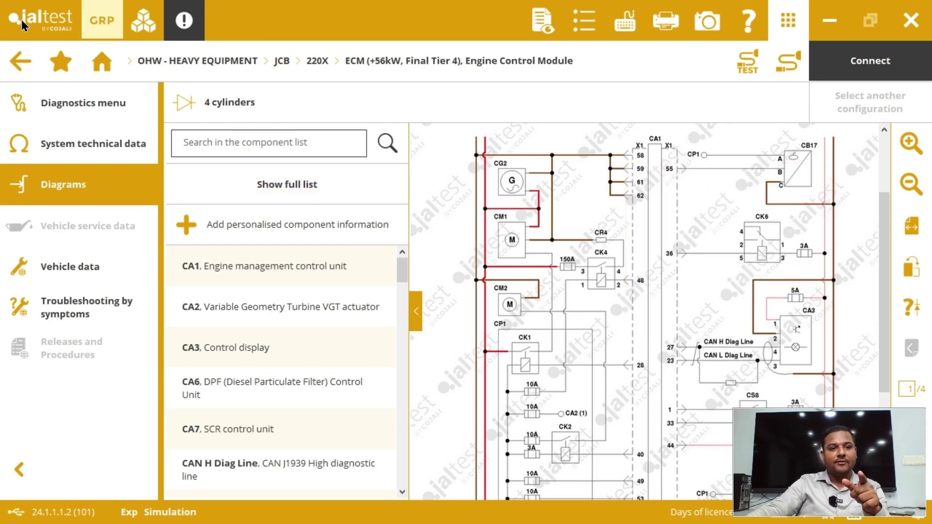
click(100, 62)
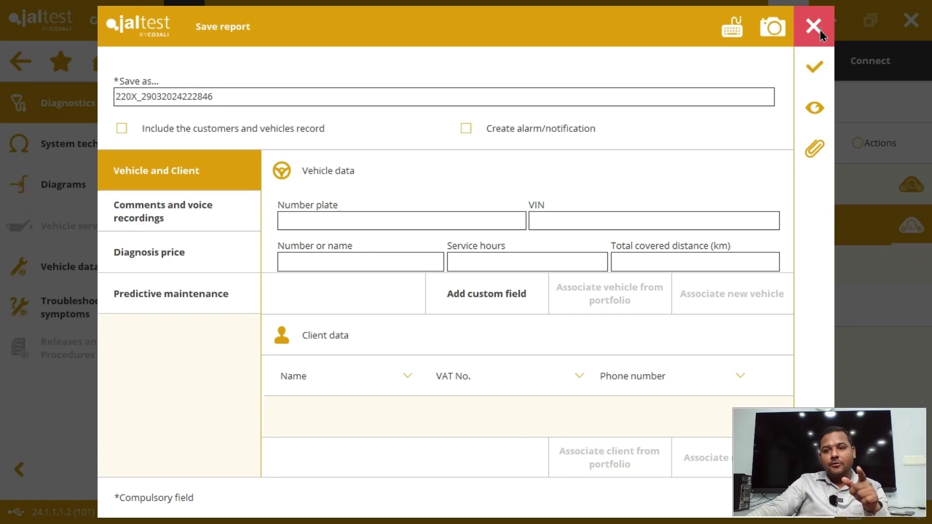
click(817, 29)
click(659, 330)
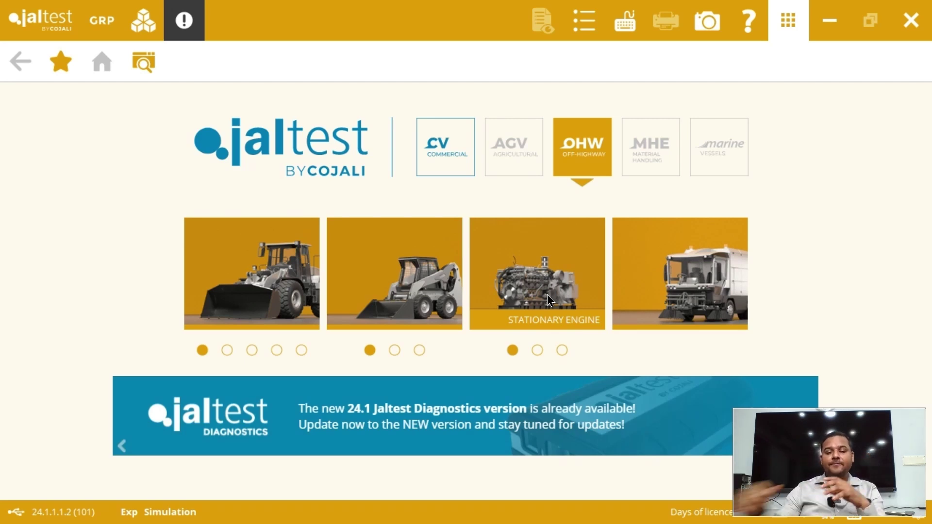
Connect to the Cummins B4.5 CM2350 stationary engine control and acknowledge the connection notice.
click(548, 281)
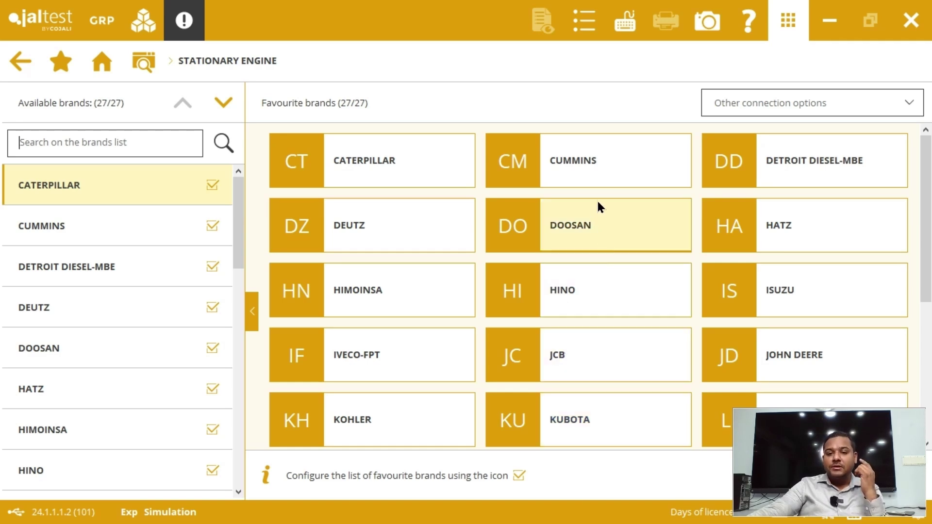
click(591, 160)
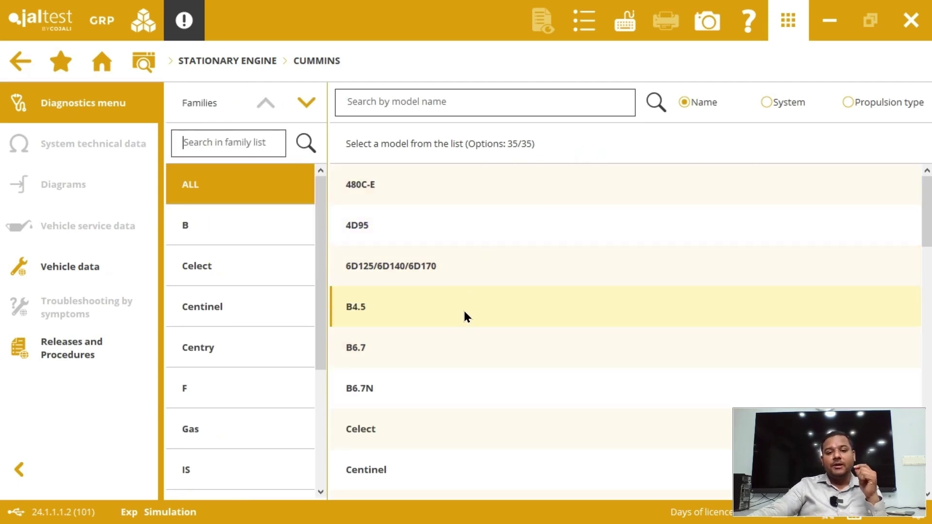
click(439, 308)
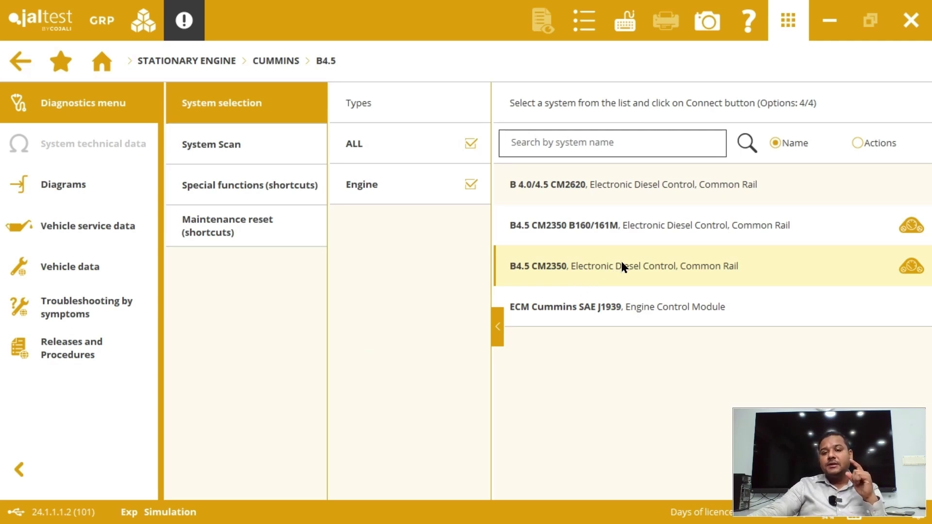
click(737, 262)
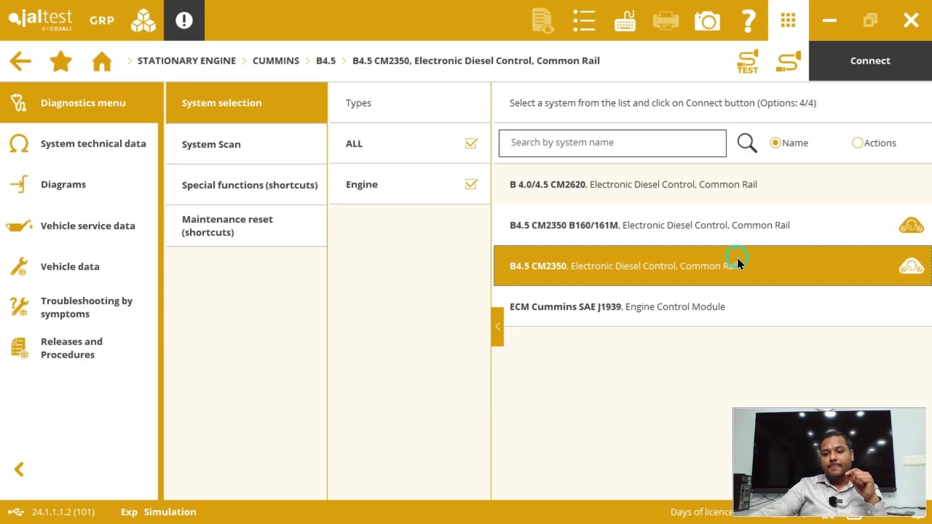
click(901, 62)
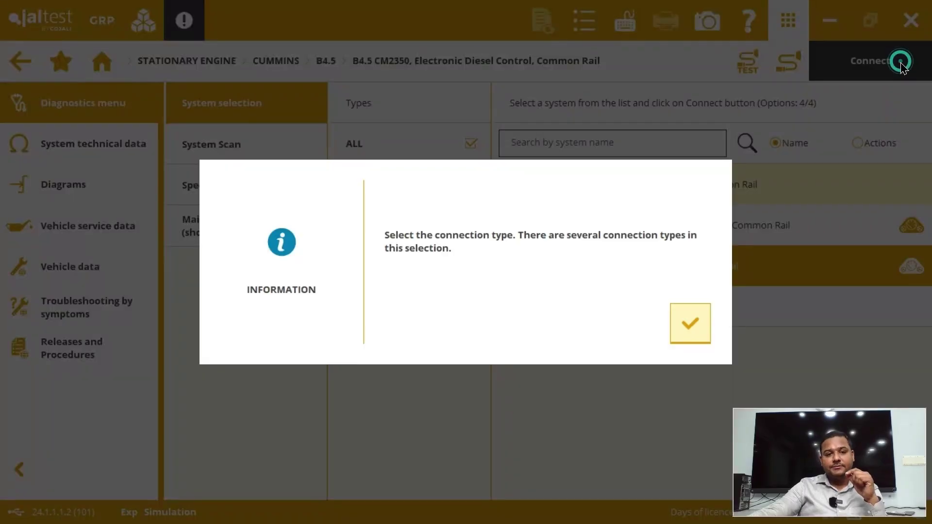
click(685, 325)
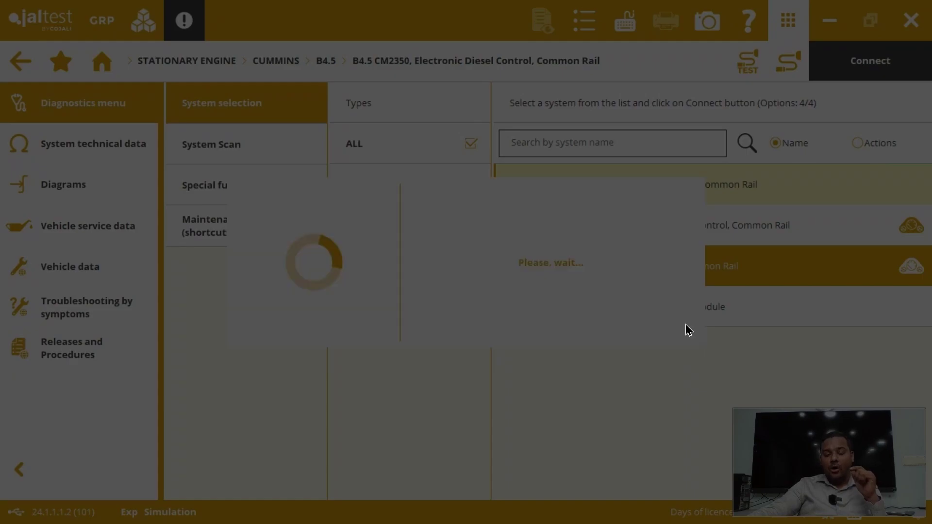